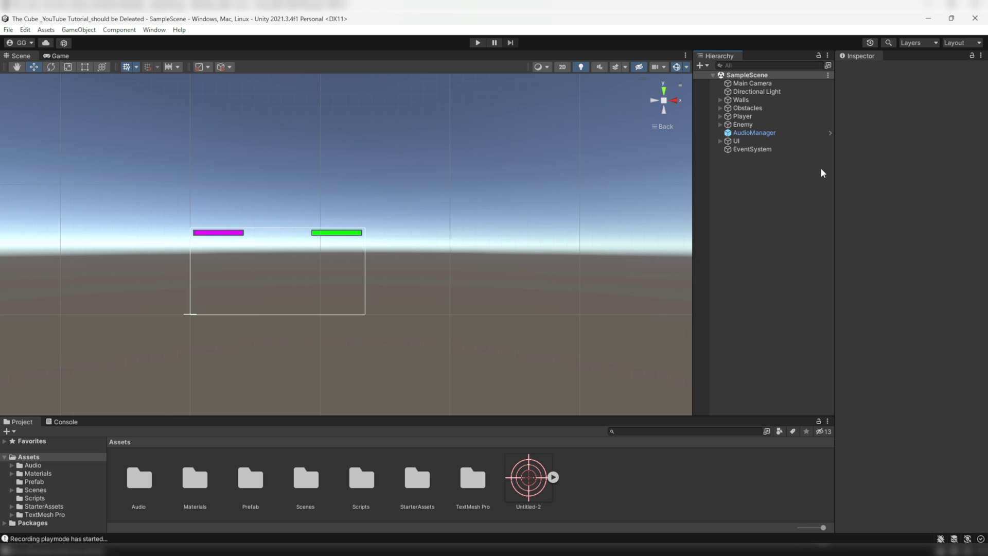
# Step: Add a new UI Canvas under the UI object, named _mainMenuCanvas
pyautogui.click(720, 142)
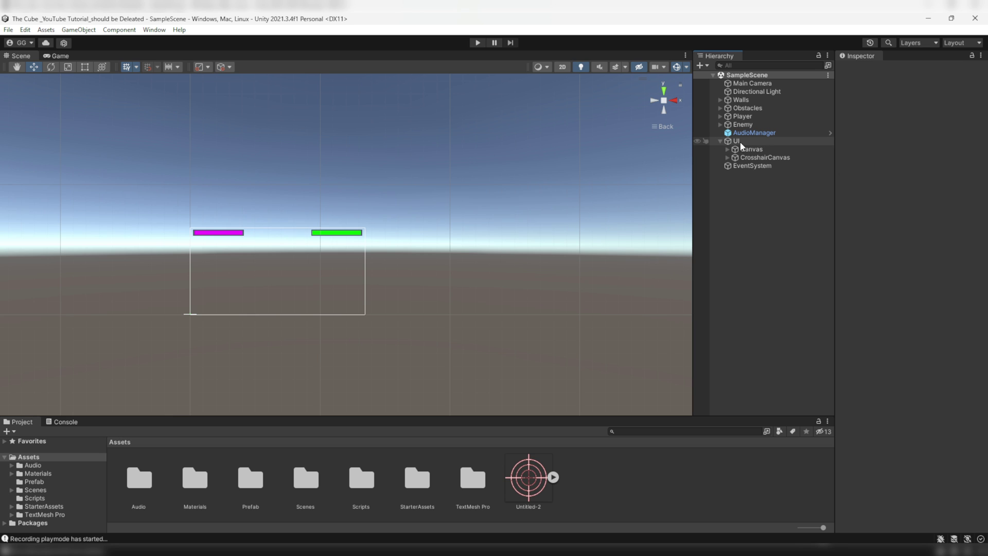
pyautogui.rightClick(741, 141)
pyautogui.moveTo(802, 350)
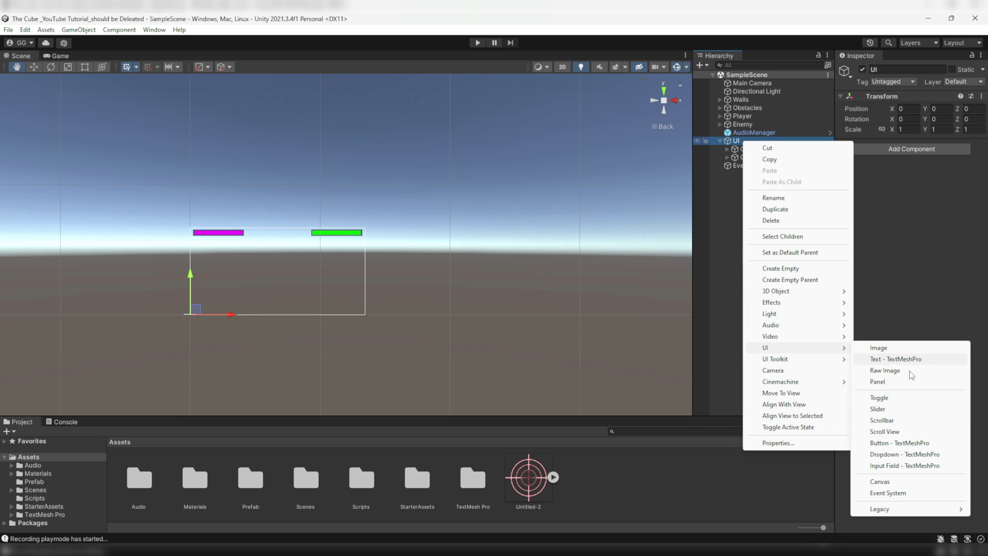
pyautogui.click(889, 481)
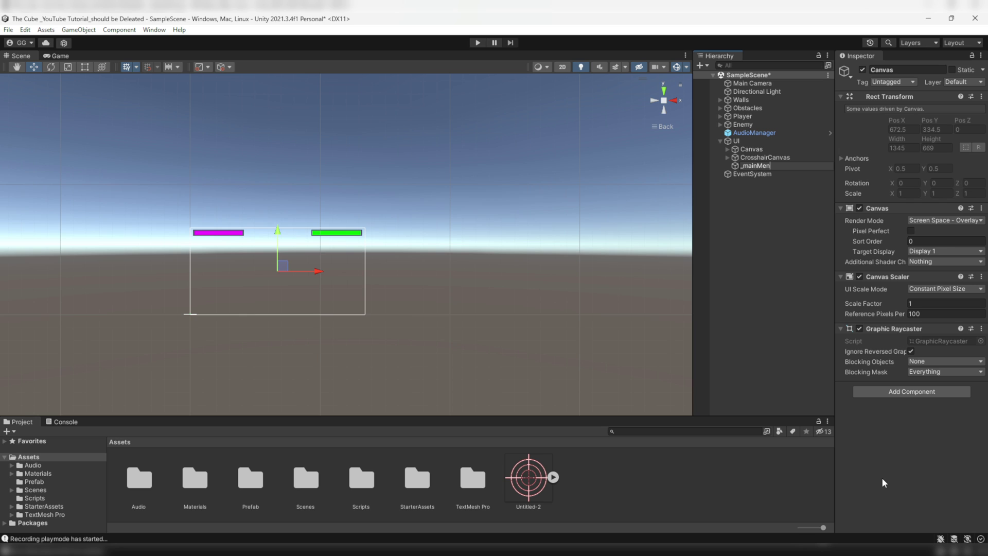
pyautogui.press('Return')
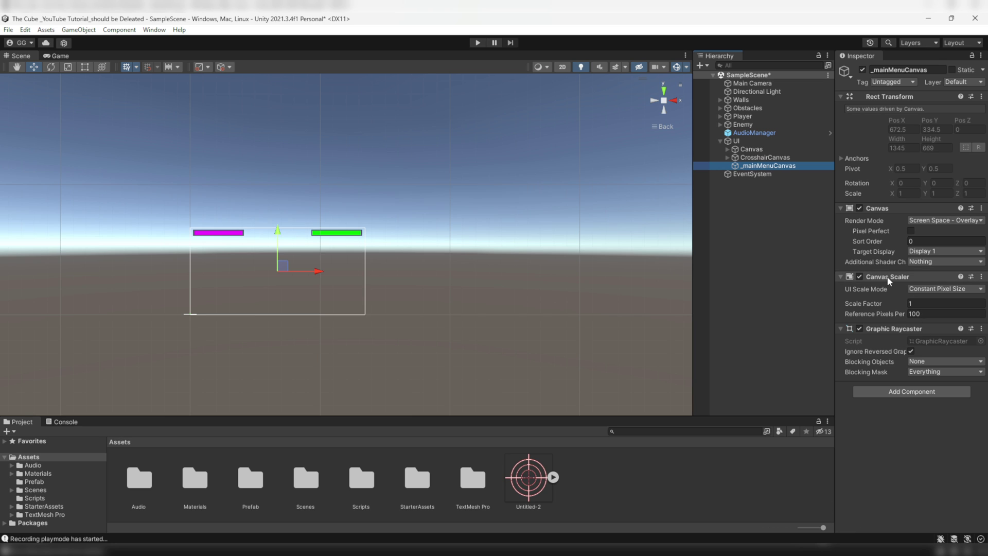
# Step: Set _mainMenuCanvas's UI Scale Mode to Scale With Screen Size, at an 800×600 reference resolution
pyautogui.click(869, 289)
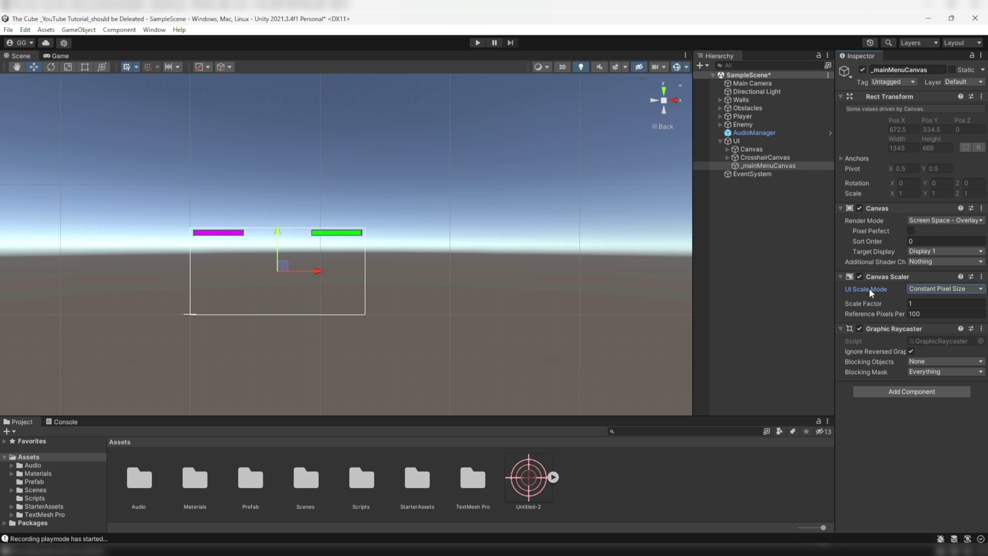
pyautogui.click(974, 290)
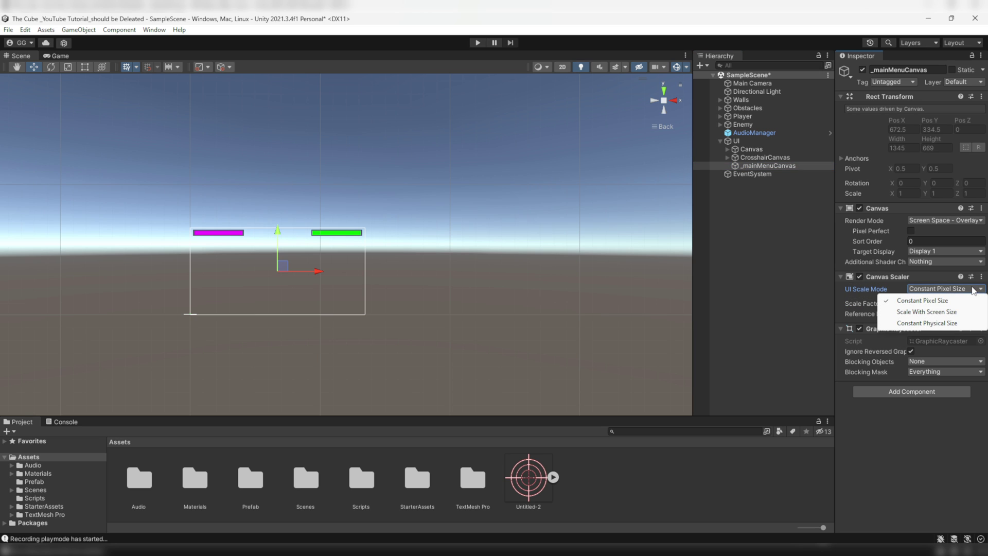
pyautogui.click(964, 312)
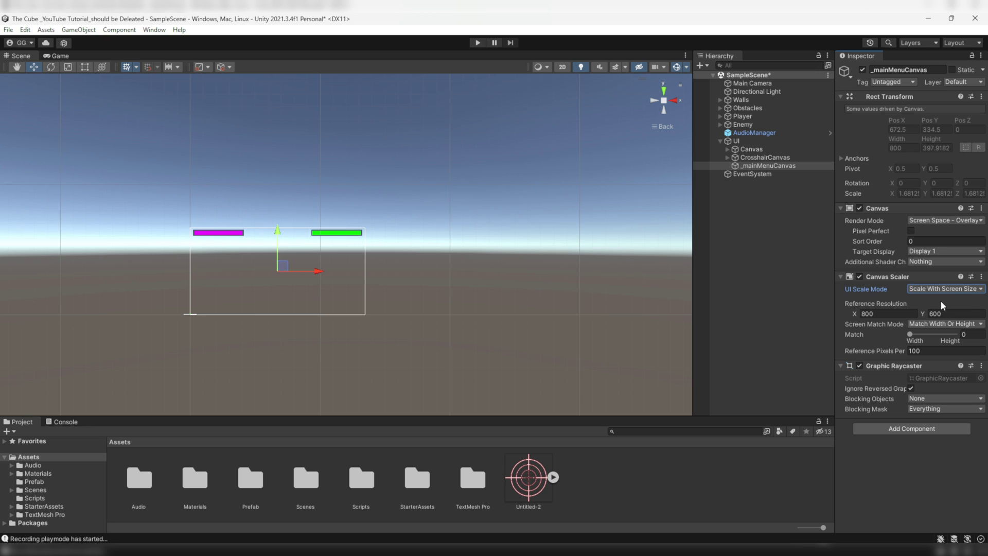
pyautogui.moveTo(936, 304)
pyautogui.moveTo(892, 302)
# Step: Switch to the Game view and open its Free Aspect resolution presets list
pyautogui.click(57, 56)
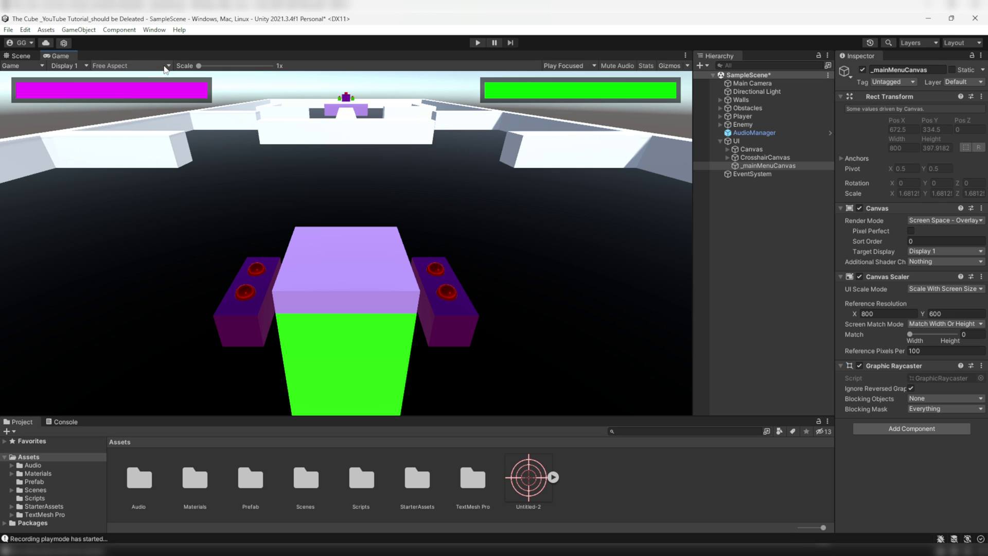
pyautogui.click(166, 67)
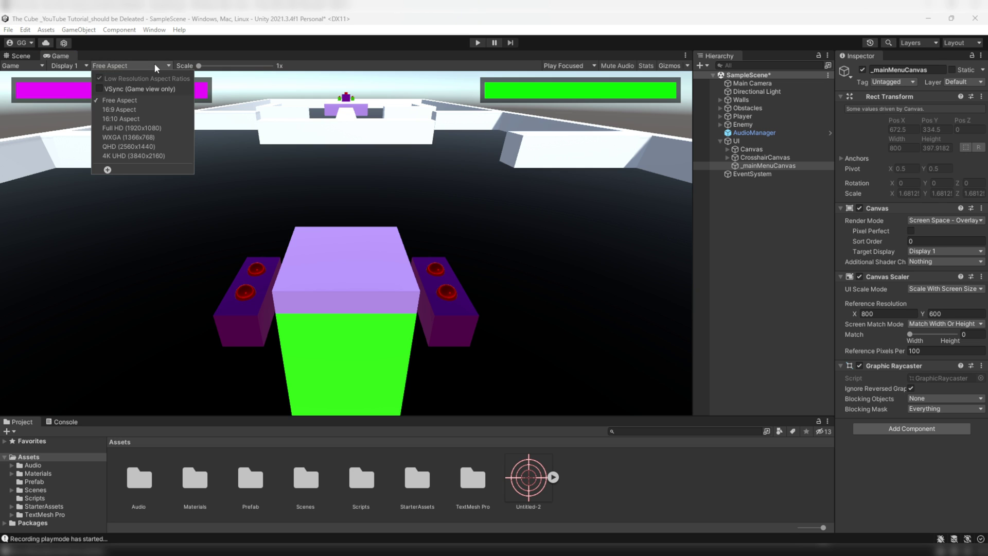
# Step: Add a new custom resolution preset labelled M51
pyautogui.click(107, 171)
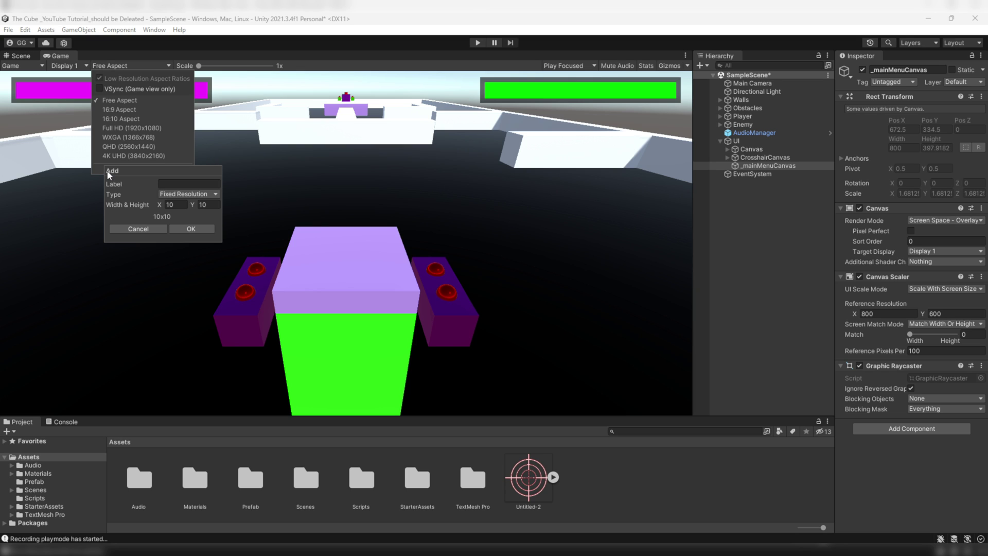
pyautogui.click(117, 186)
pyautogui.write('NAME')
pyautogui.doubleClick(217, 181)
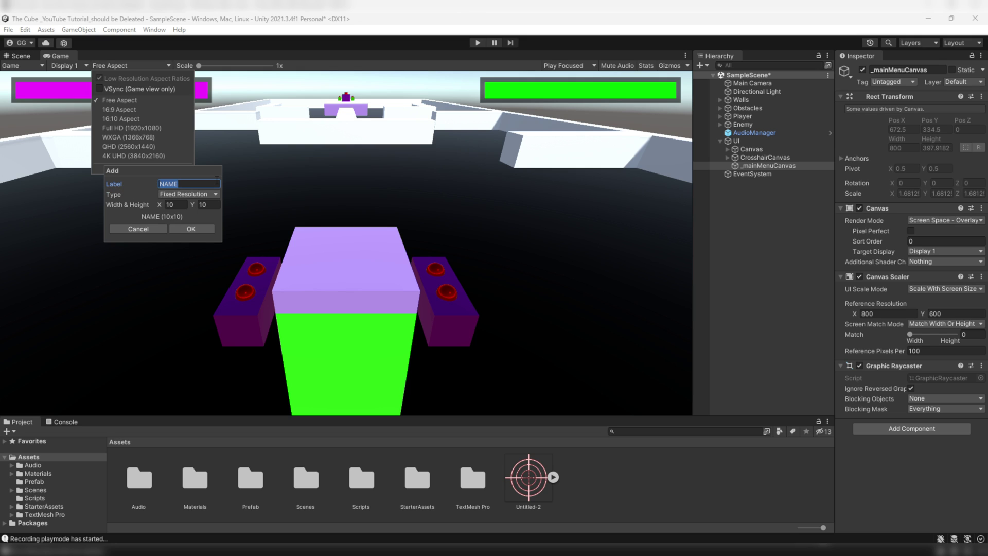
pyautogui.write('M51')
pyautogui.press('Tab')
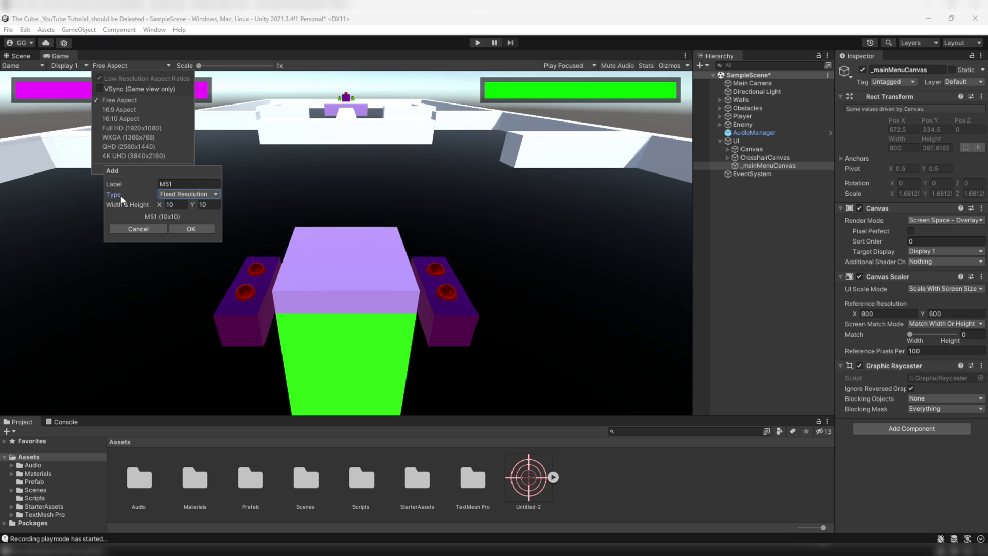
# Step: Try the M51 preset as an Aspect Ratio of 20 by 9
pyautogui.click(204, 196)
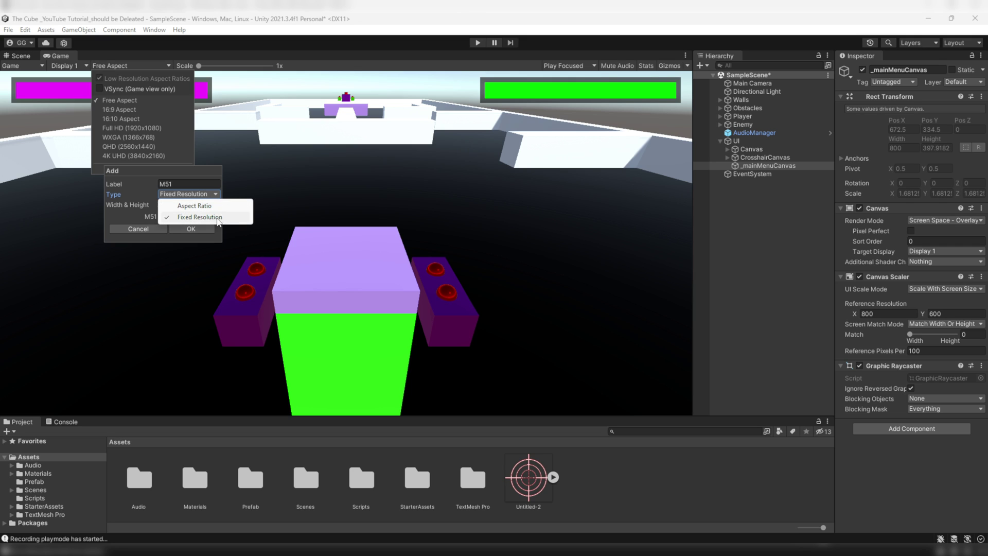
pyautogui.click(234, 207)
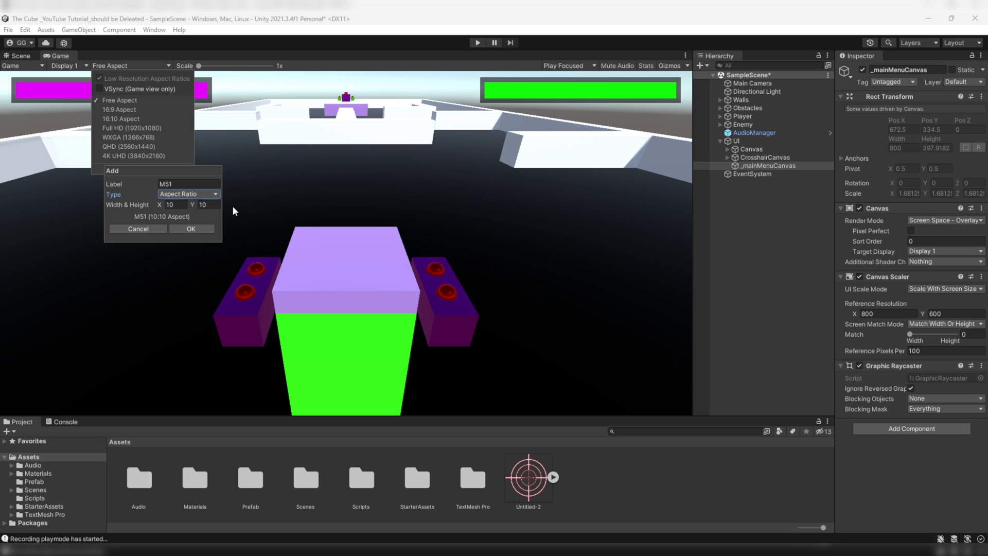
pyautogui.click(129, 209)
pyautogui.press('Tab')
pyautogui.click(194, 206)
pyautogui.click(175, 205)
pyautogui.write('20')
pyautogui.press('Tab')
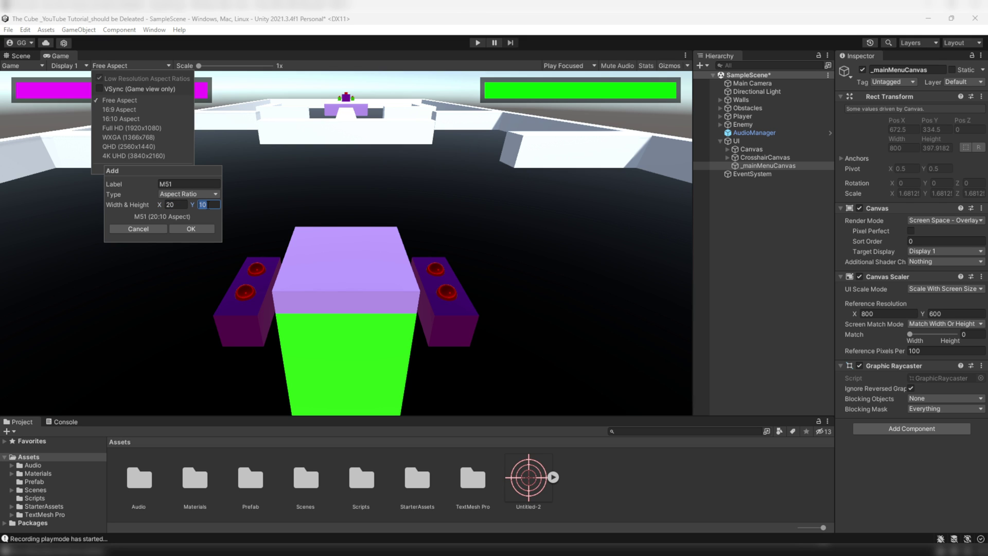
pyautogui.write('9')
# Step: Make M51 a Fixed Resolution of 2400 x 1080 and confirm it
pyautogui.click(217, 194)
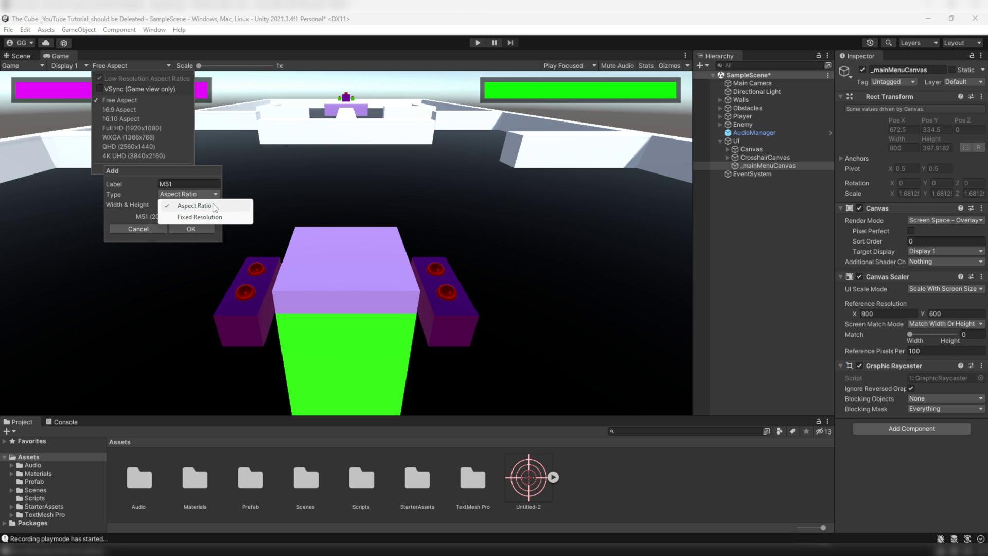
pyautogui.click(216, 218)
pyautogui.click(177, 204)
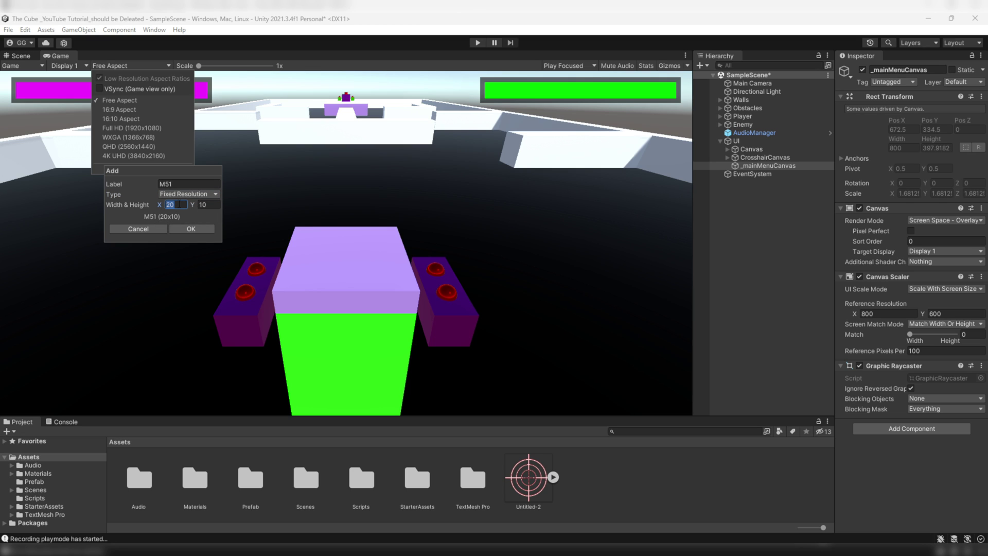
pyautogui.write('2400')
pyautogui.press('Tab')
pyautogui.write('1080')
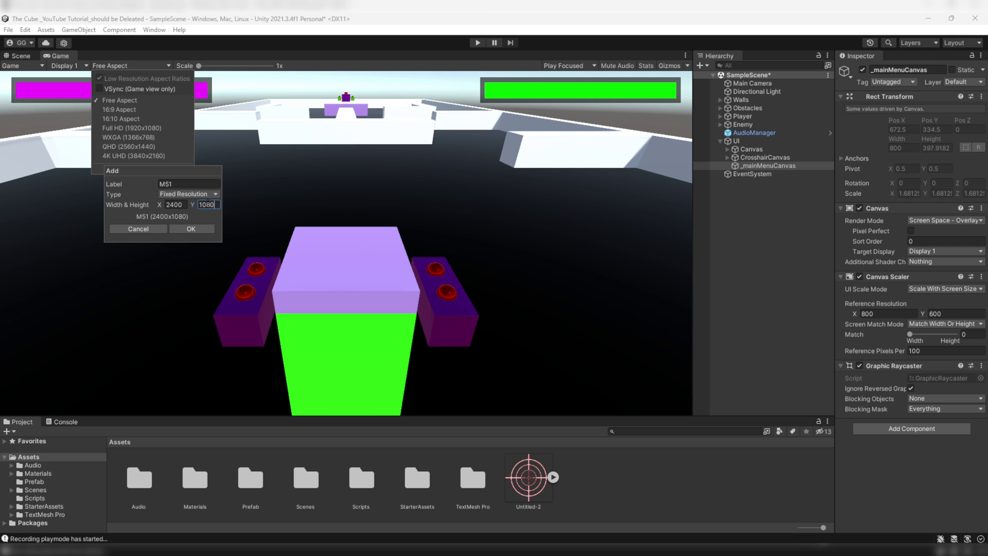
pyautogui.click(194, 232)
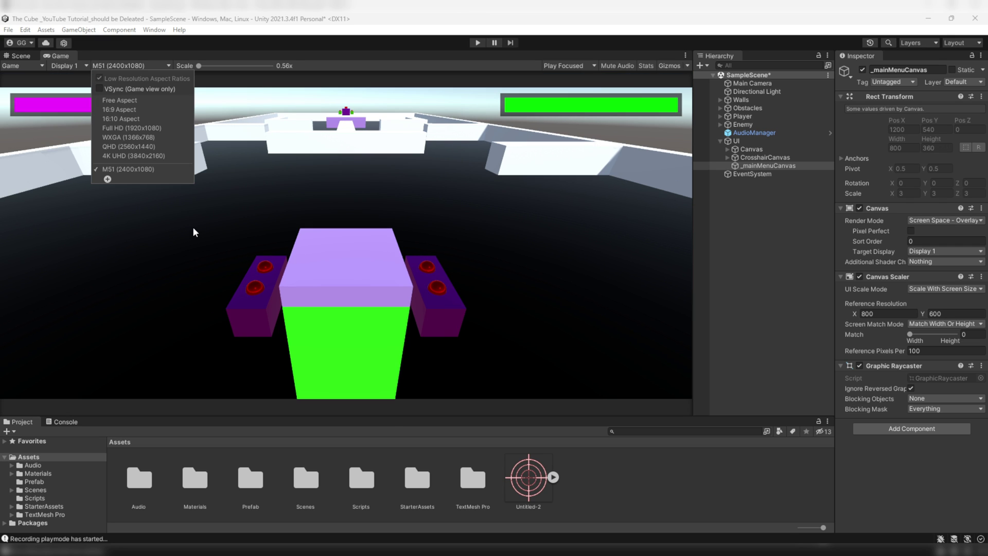
# Step: Give the Canvas Scaler a 2400×1080 reference resolution and set Match fully to Height (1)
pyautogui.click(150, 170)
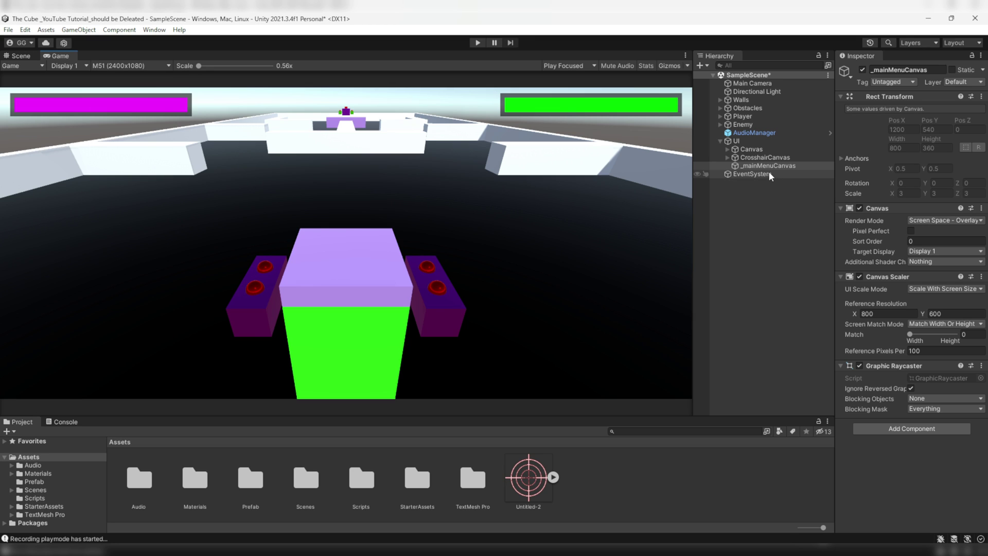
pyautogui.click(886, 314)
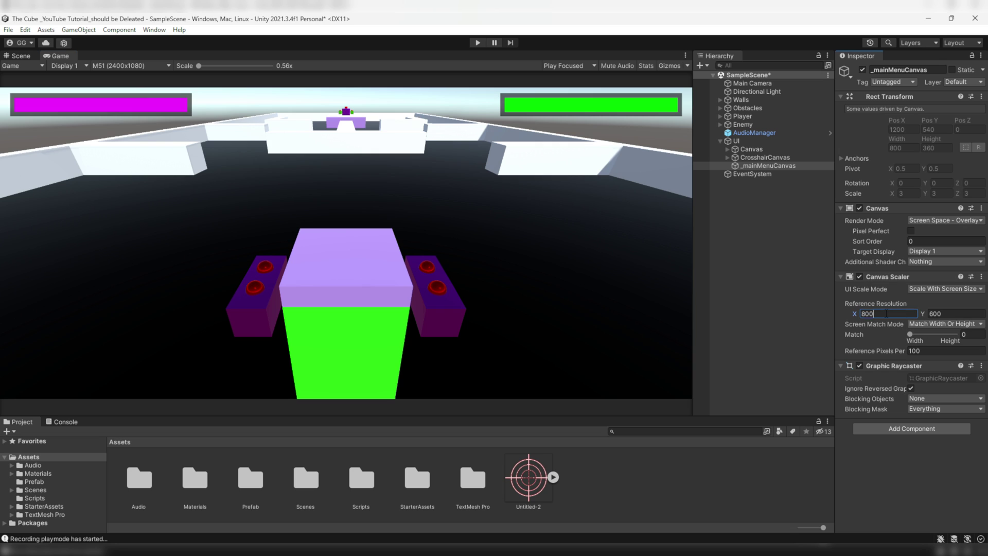
pyautogui.hotkey('ctrl', 'a')
pyautogui.write('2400')
pyautogui.click(946, 313)
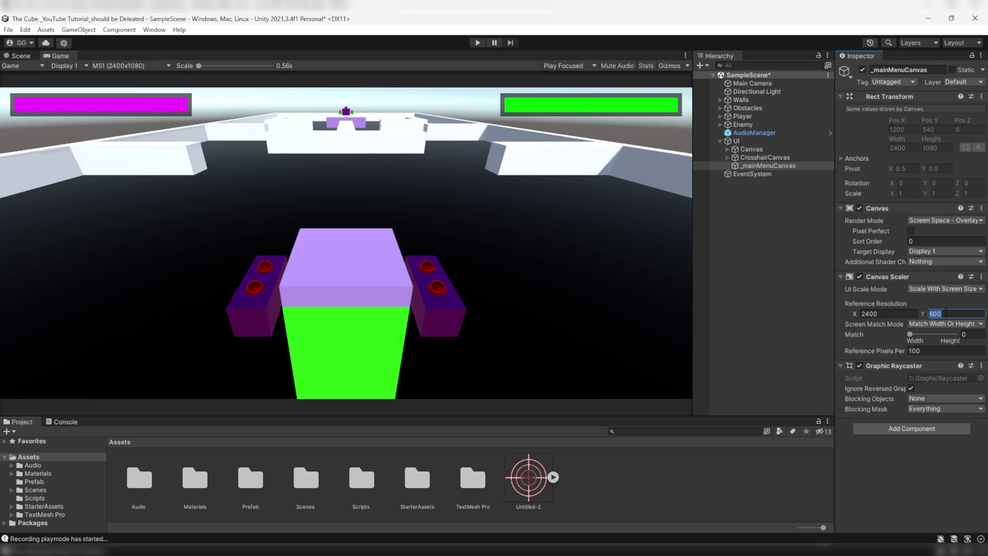
pyautogui.write('1080')
pyautogui.click(855, 336)
pyautogui.moveTo(910, 335); pyautogui.dragTo(965, 335)
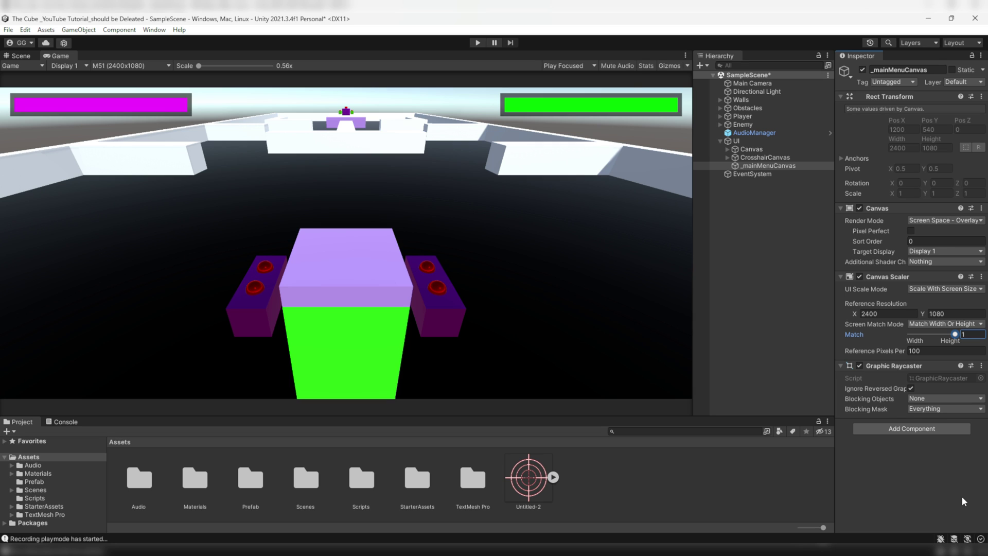
# Step: Add a UI Image named _backDrop inside _mainMenuCanvas
pyautogui.rightClick(762, 166)
pyautogui.moveTo(818, 373)
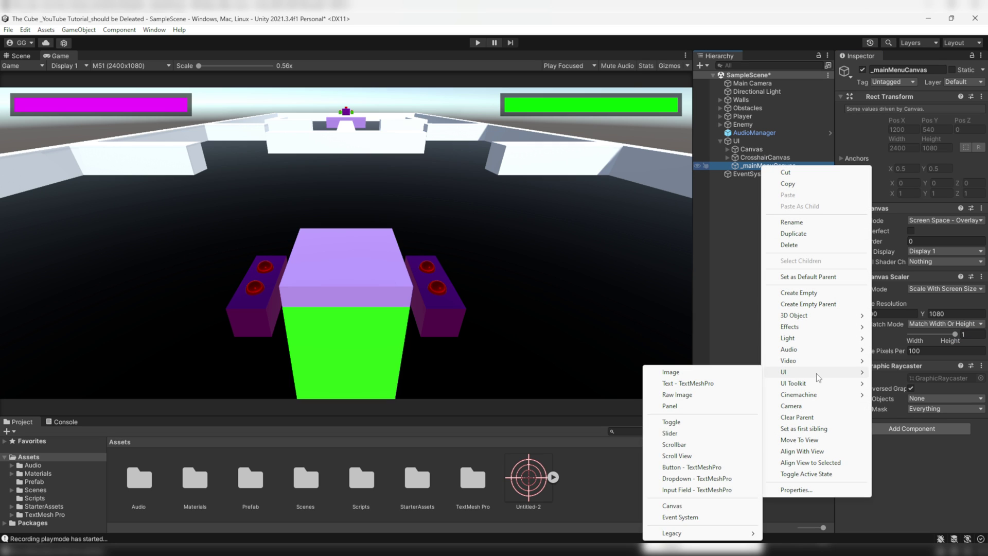
pyautogui.click(721, 372)
pyautogui.write('_back')
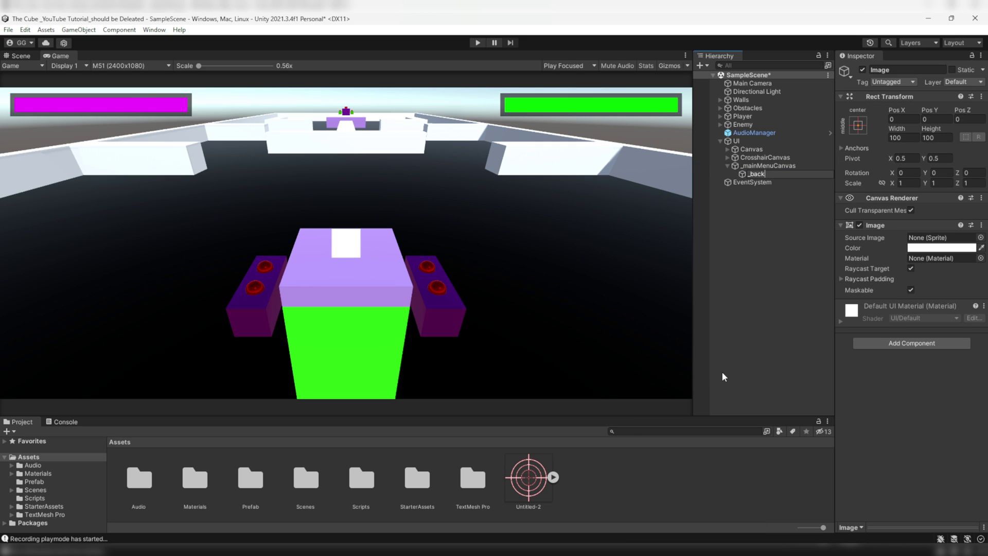
pyautogui.write('Drop')
pyautogui.press('Return')
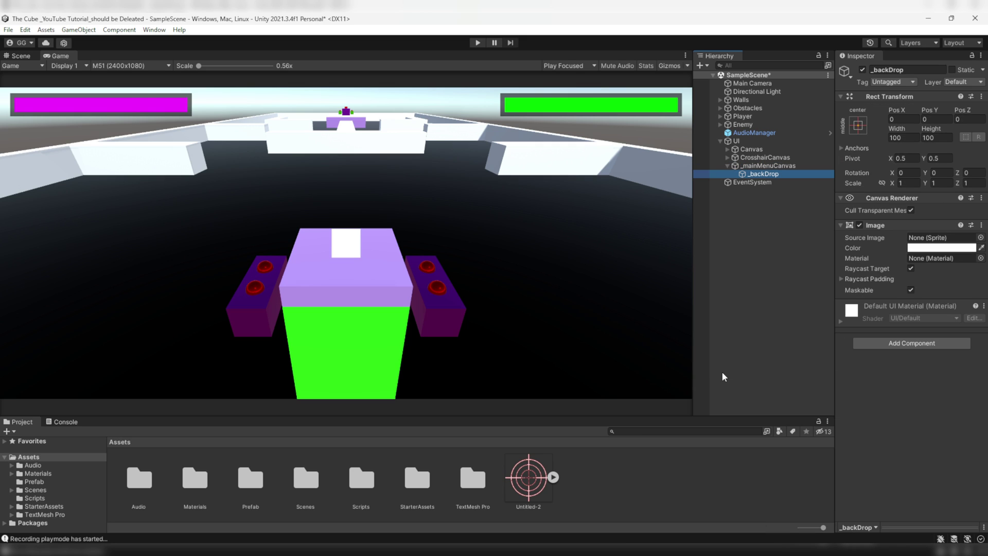
# Step: Stretch _backDrop to fill the whole canvas and colour it black
pyautogui.click(858, 125)
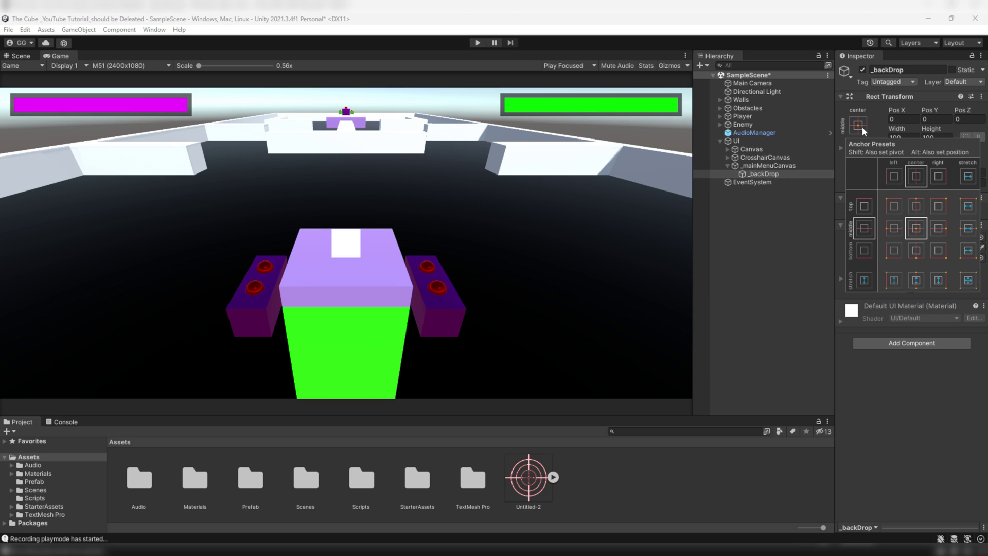
pyautogui.press('alt')
pyautogui.keyDown('alt'); pyautogui.click(968, 280); pyautogui.keyUp('alt')
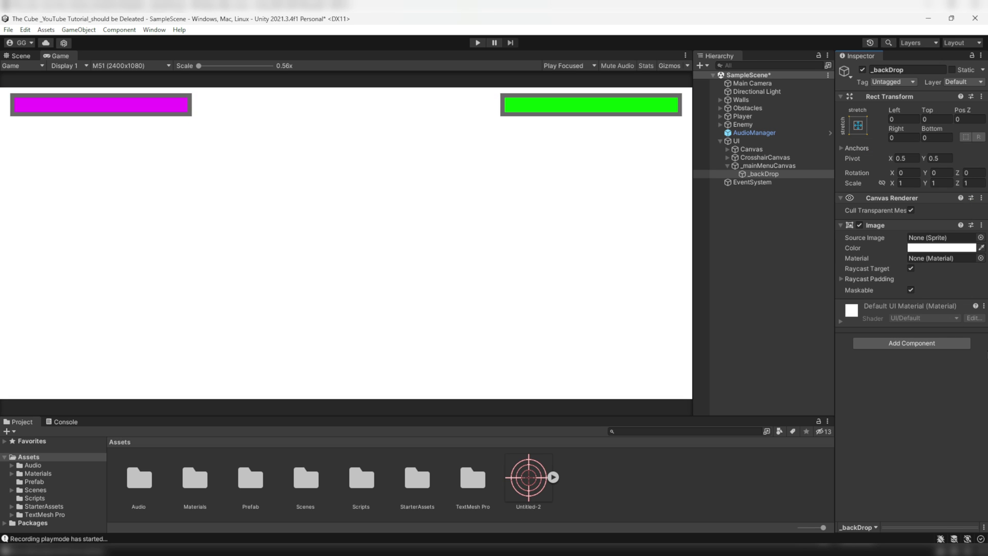
pyautogui.click(921, 248)
pyautogui.moveTo(898, 305); pyautogui.dragTo(863, 421)
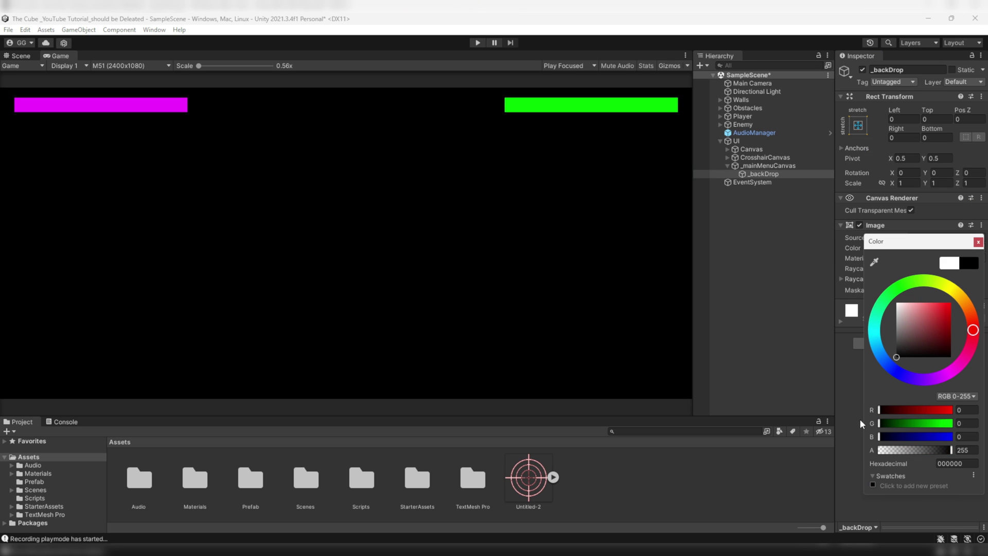
pyautogui.click(978, 242)
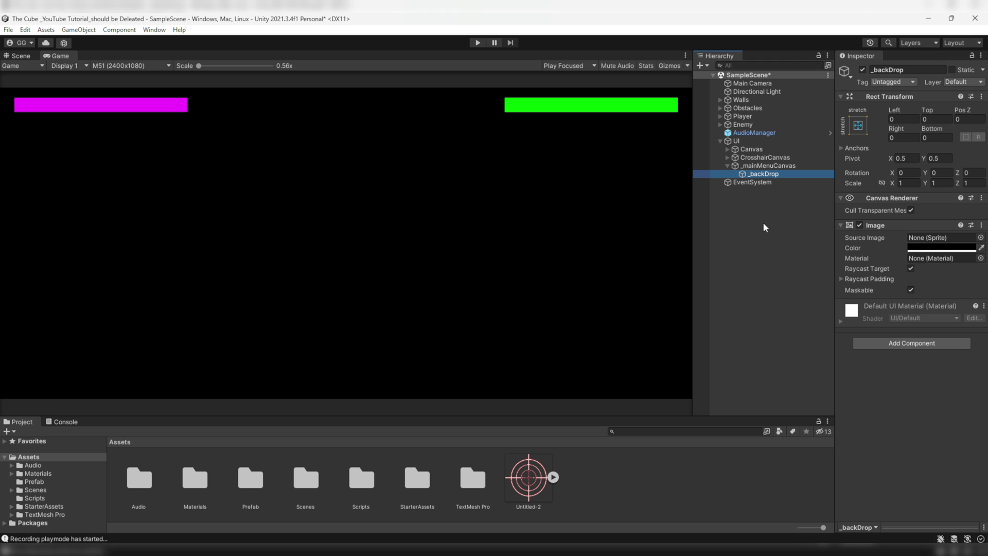
# Step: Re-enable the original Canvas so its health bars show in the Game view
pyautogui.click(761, 149)
pyautogui.click(862, 70)
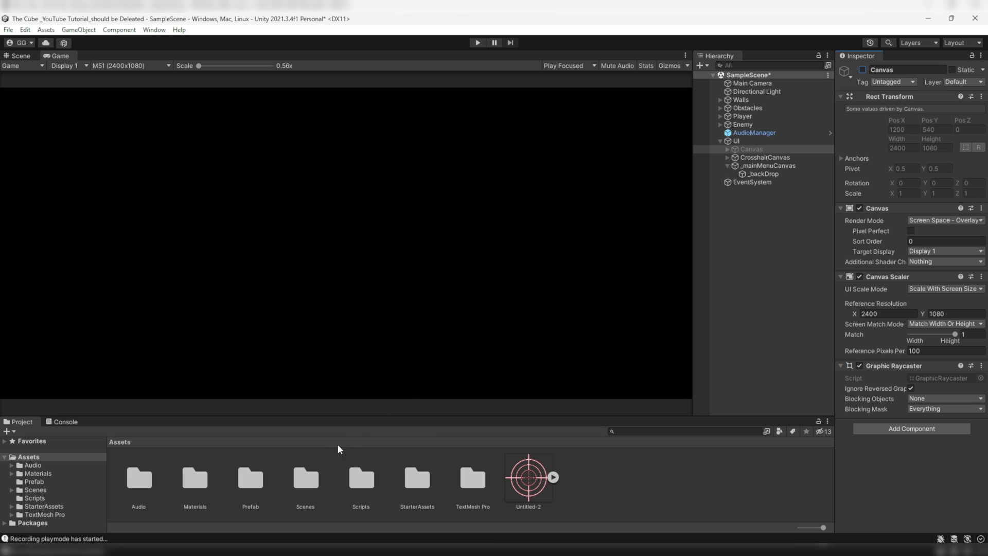
pyautogui.doubleClick(361, 478)
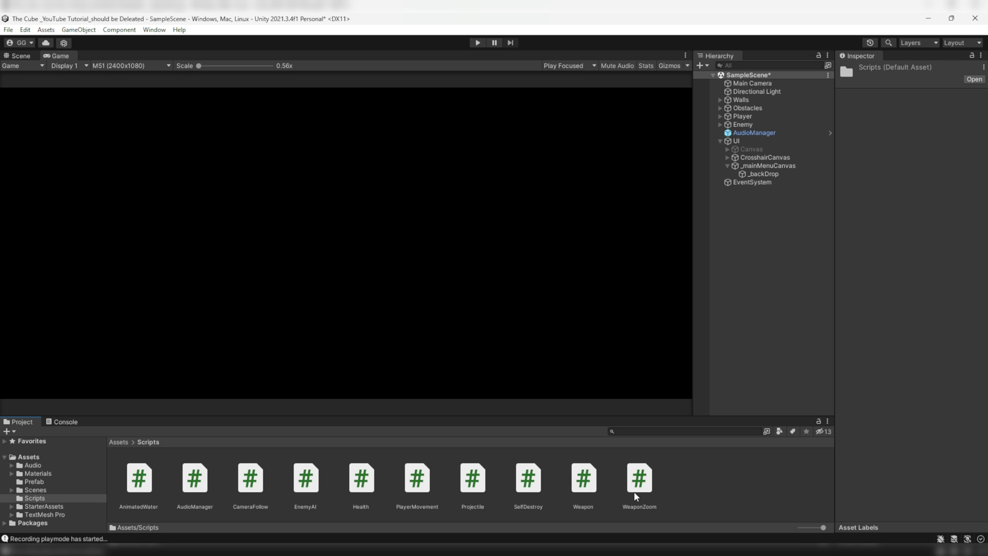
pyautogui.click(762, 146)
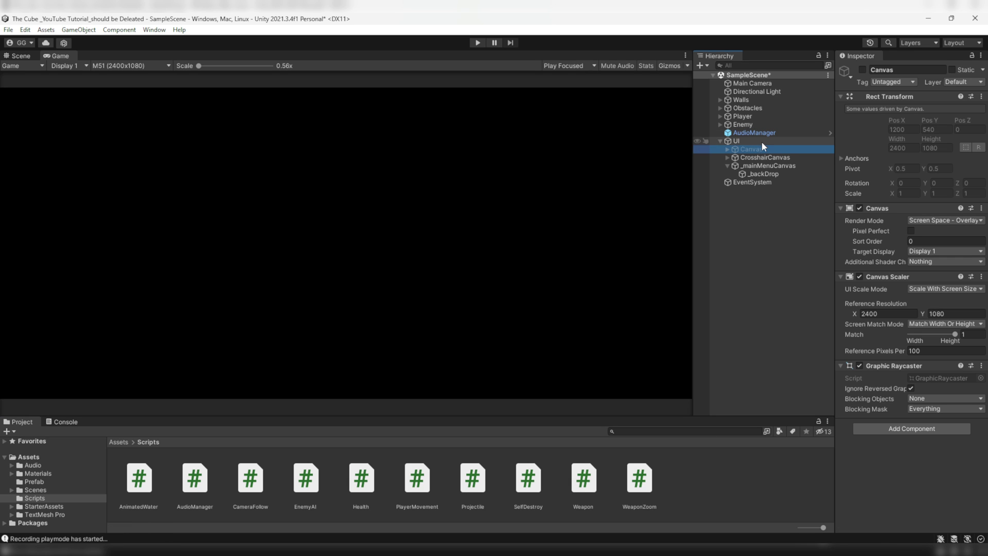
pyautogui.click(862, 69)
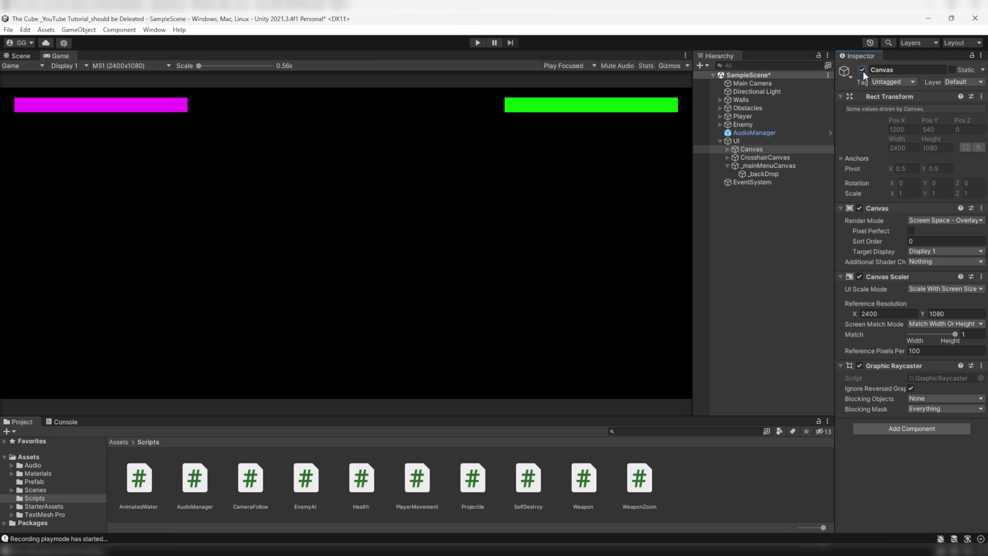
# Step: Rename the Canvas to _healthCanvas
pyautogui.click(779, 167)
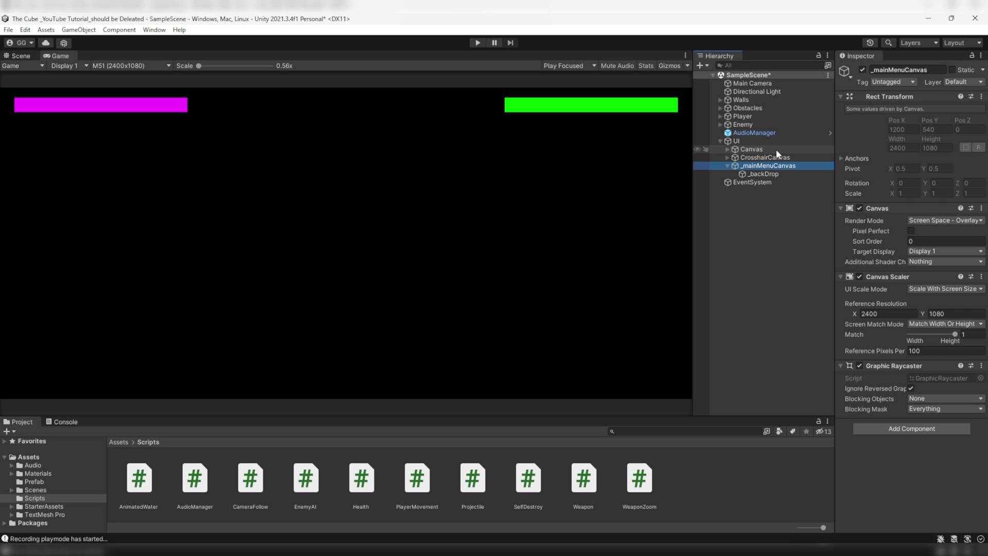
pyautogui.click(775, 150)
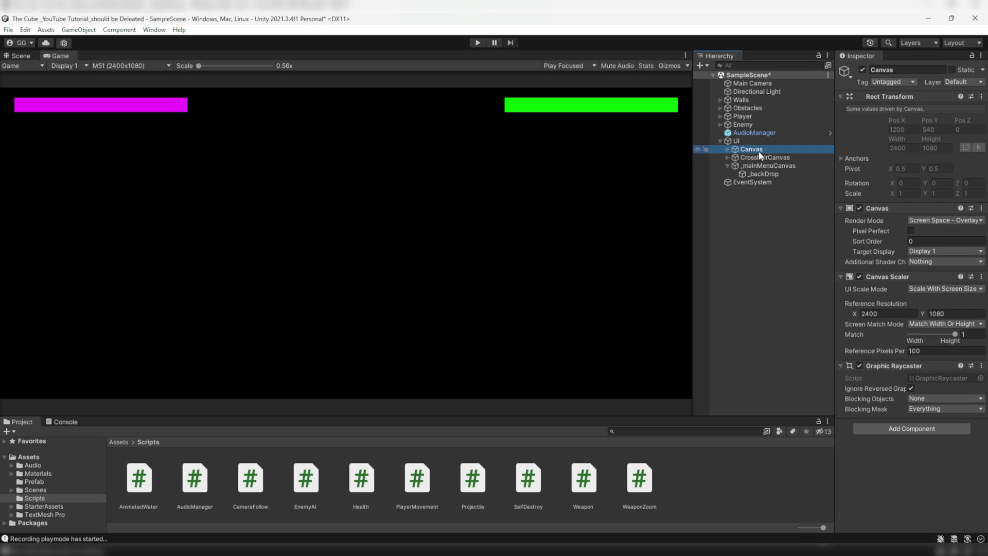
pyautogui.press('F2')
pyautogui.press('Home')
pyautogui.write('_health')
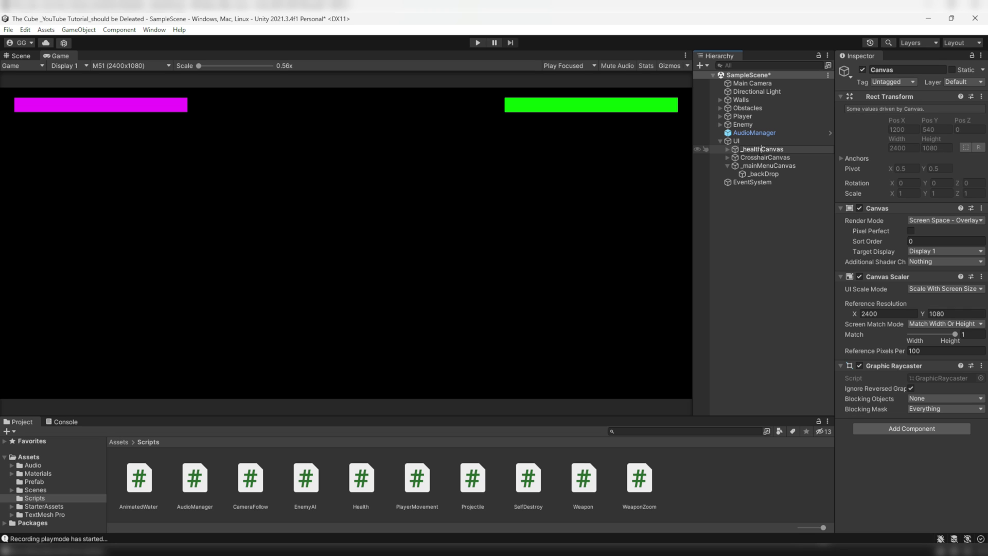
pyautogui.press('Return')
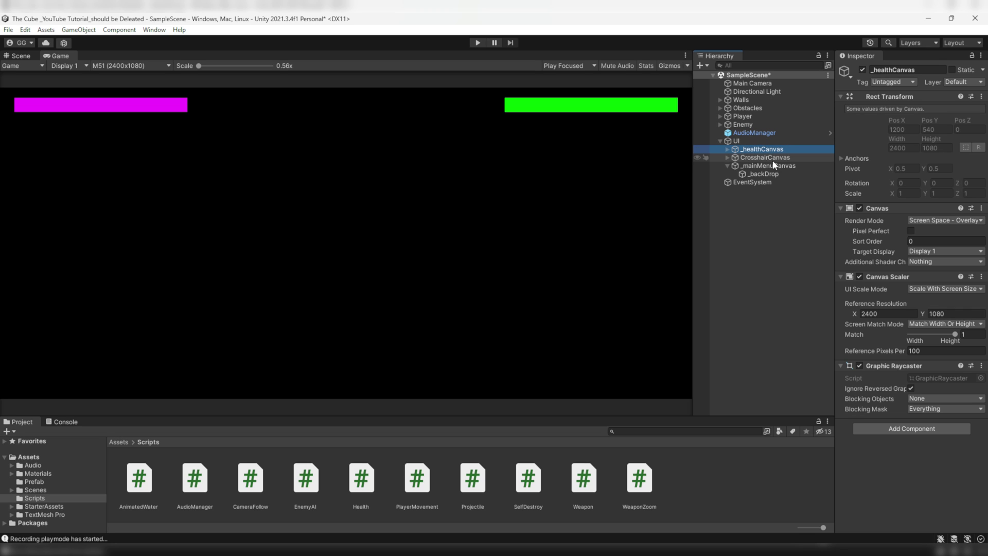
pyautogui.click(771, 166)
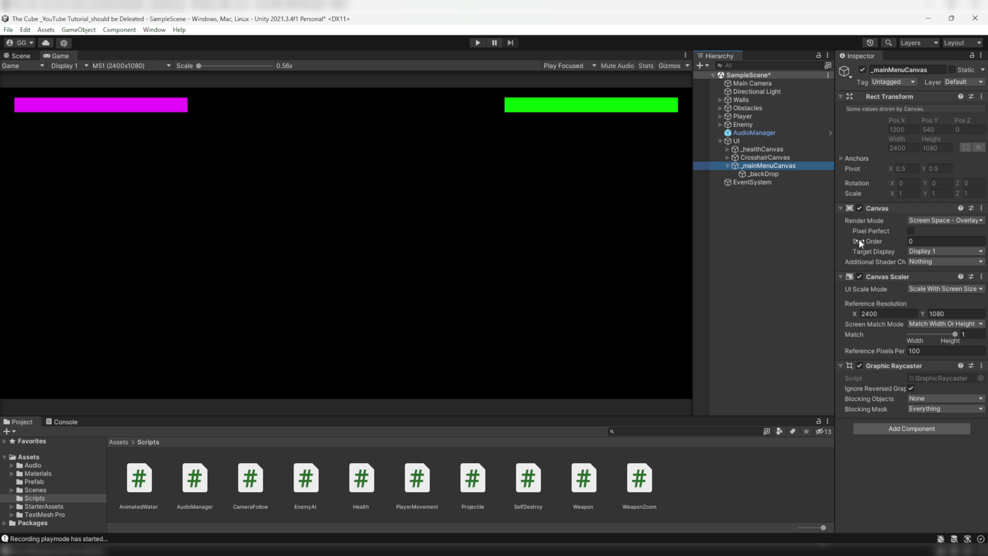
pyautogui.click(873, 241)
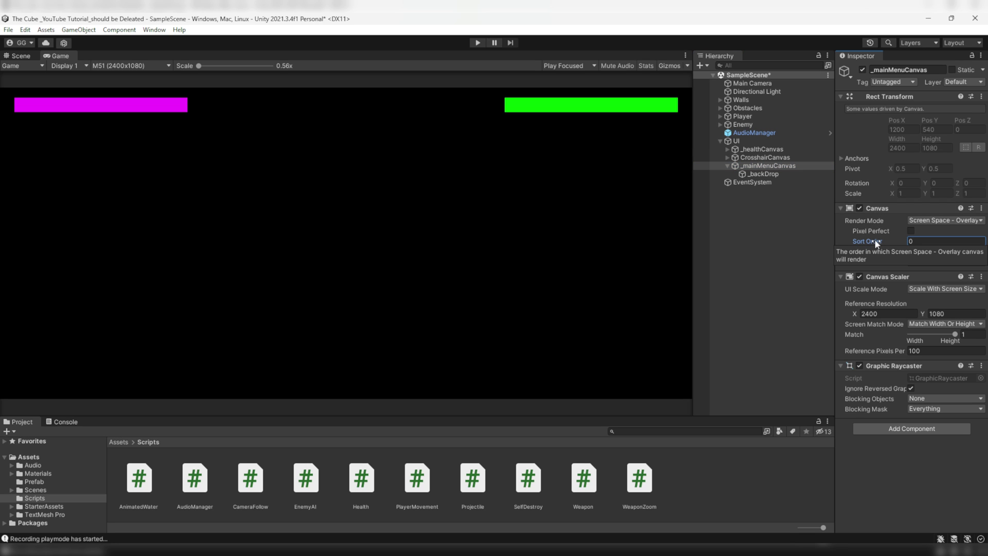
pyautogui.press('Return')
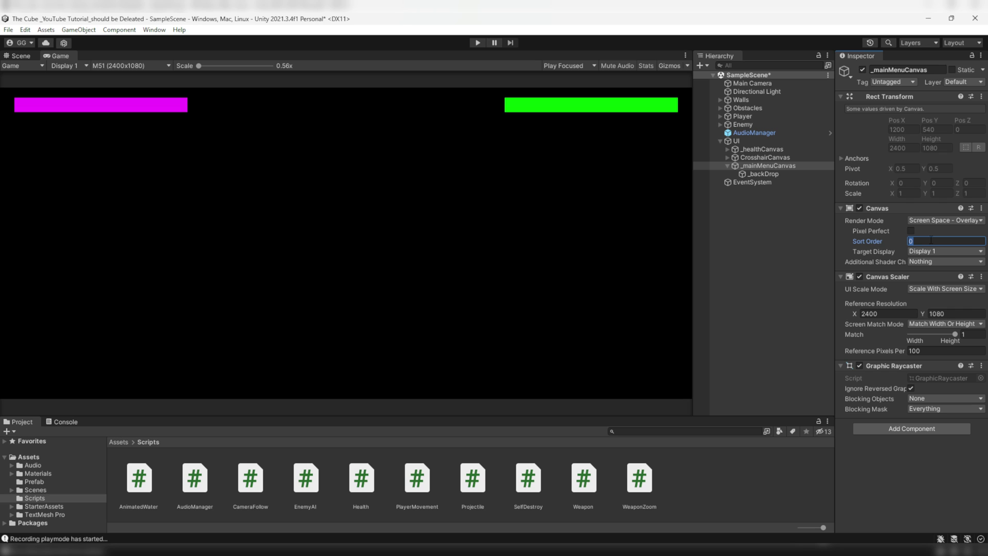
pyautogui.click(783, 149)
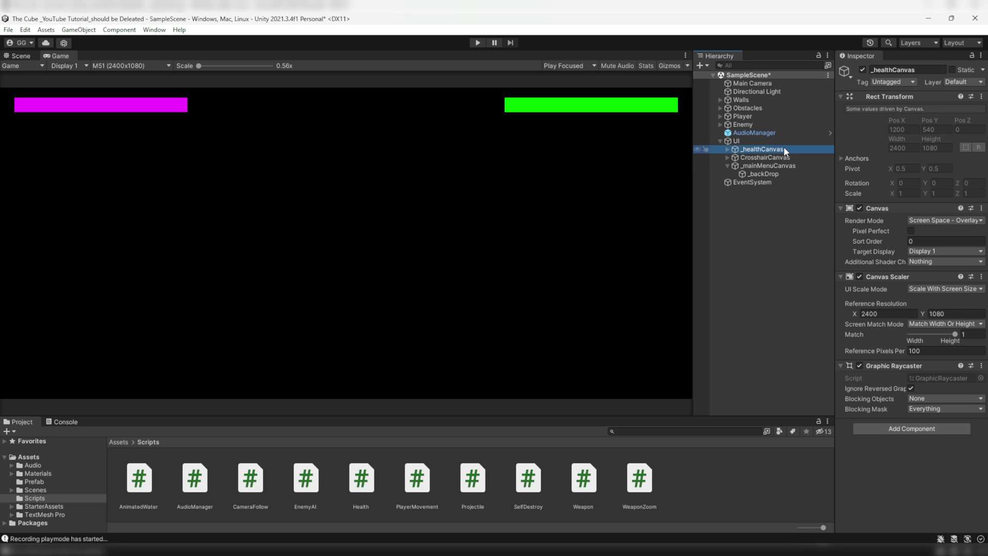
pyautogui.click(898, 241)
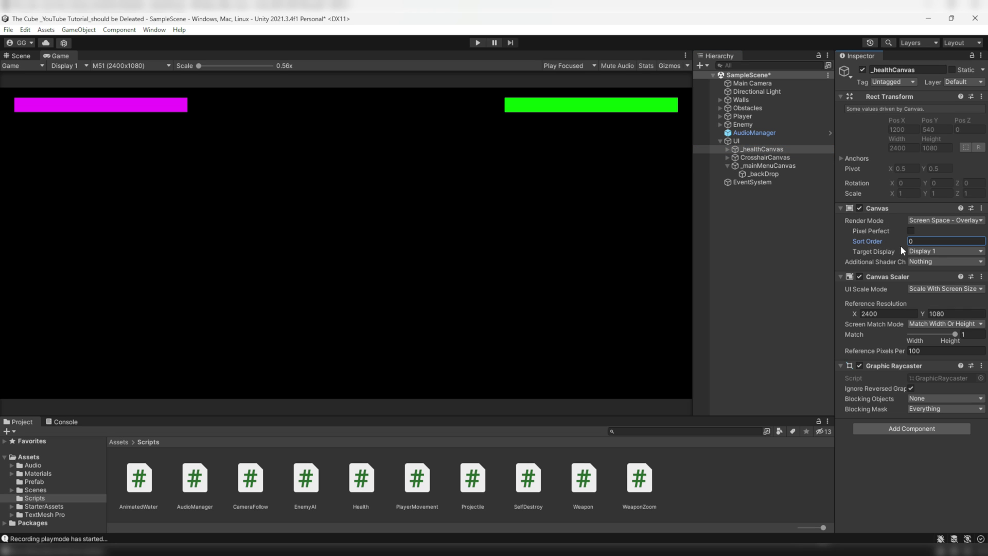
pyautogui.click(888, 243)
# Step: Raise _mainMenuCanvas's Sort Order to 1, above _healthCanvas's 0, so the backdrop covers the bars
pyautogui.click(771, 166)
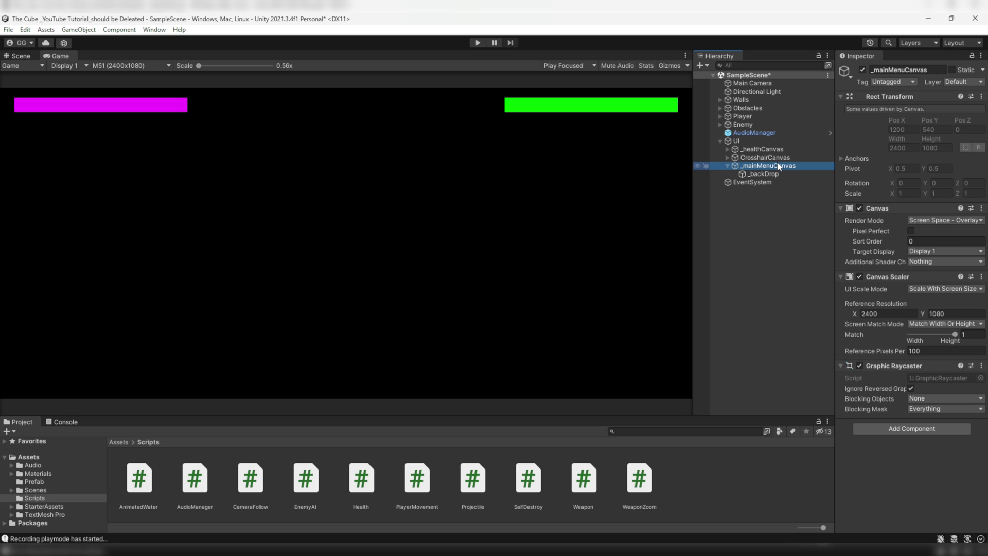
pyautogui.moveTo(880, 245); pyautogui.dragTo(886, 245)
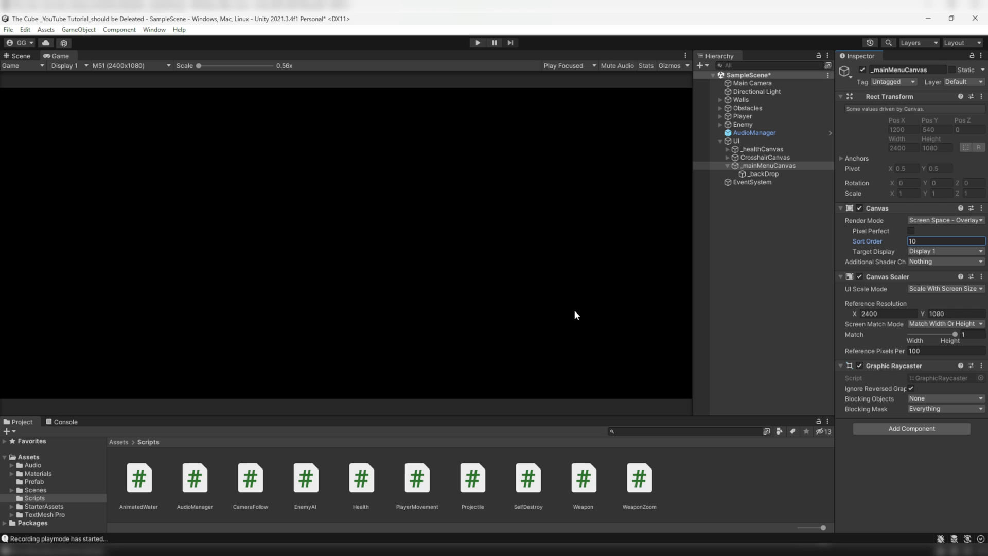
pyautogui.click(759, 149)
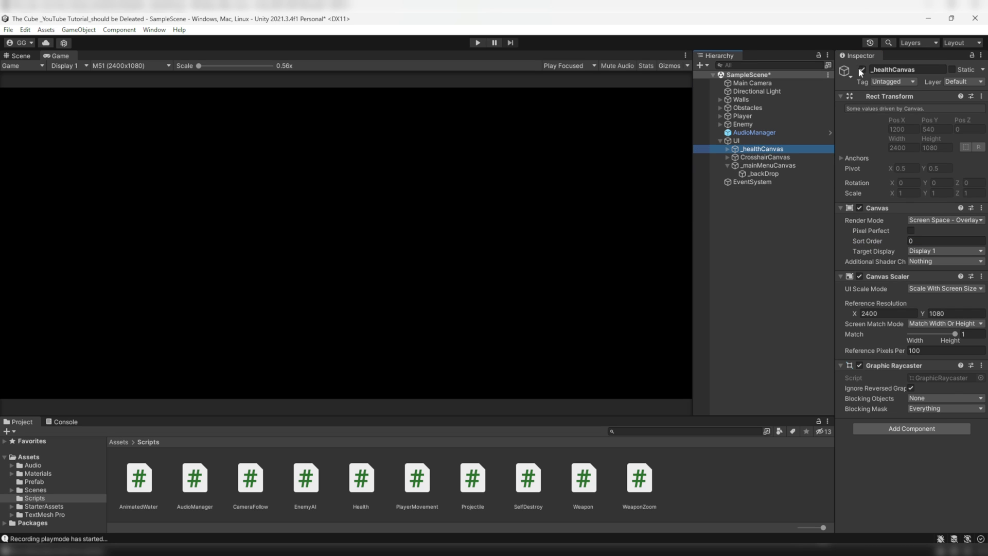
pyautogui.click(746, 140)
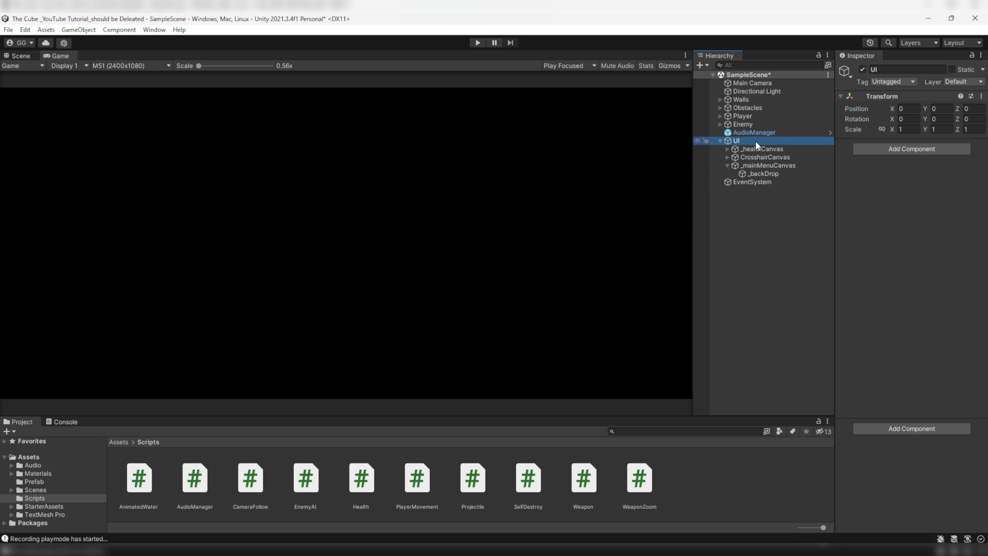
pyautogui.click(770, 167)
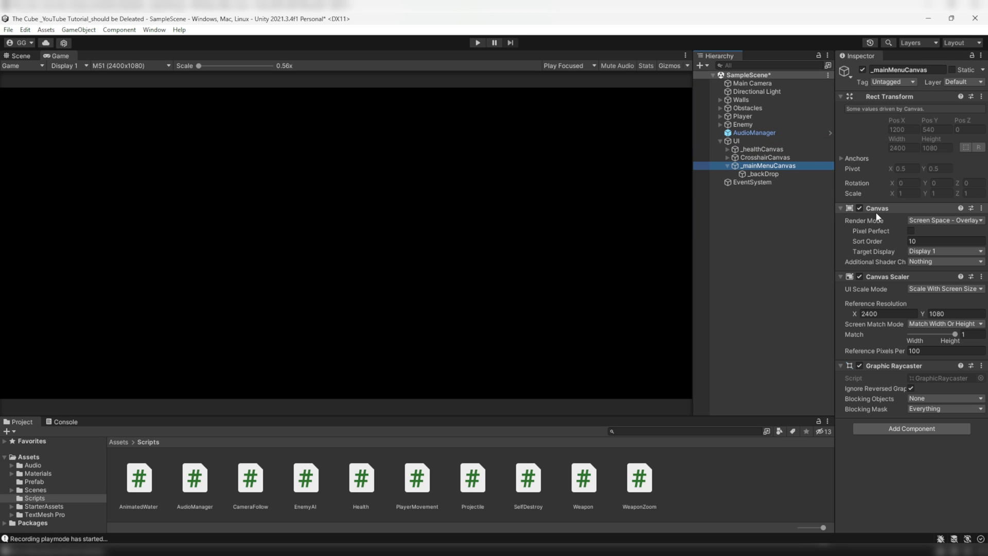
pyautogui.click(873, 242)
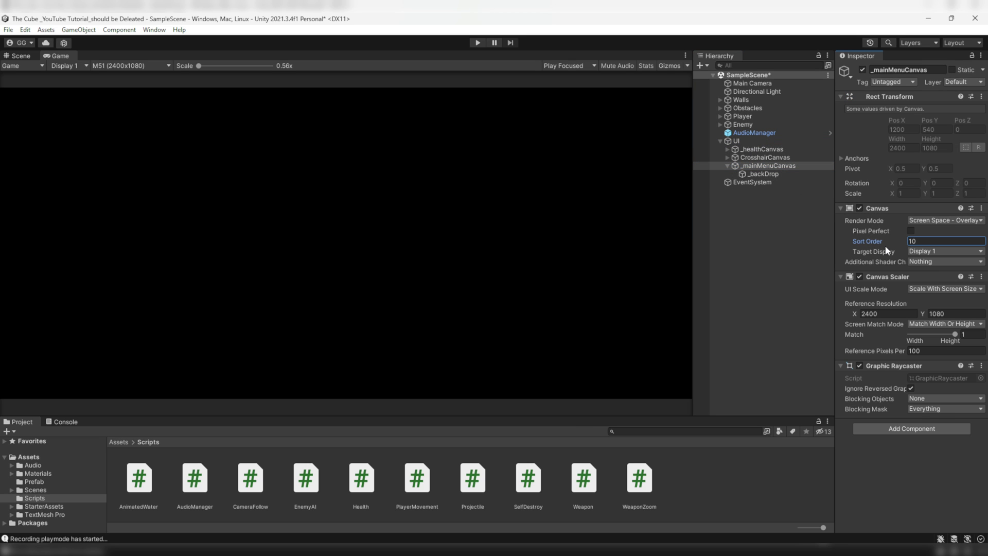
pyautogui.write('38')
pyautogui.write('10')
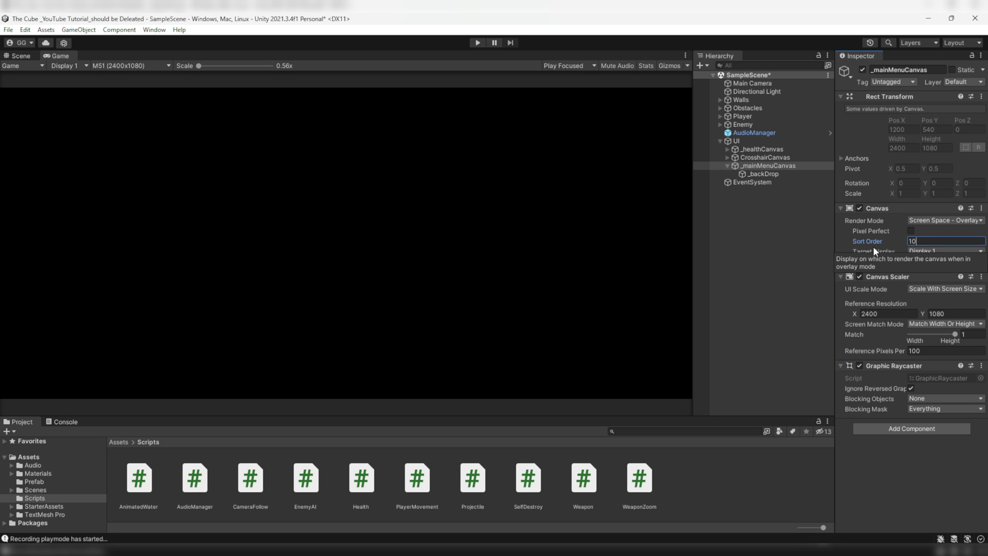
pyautogui.write('0')
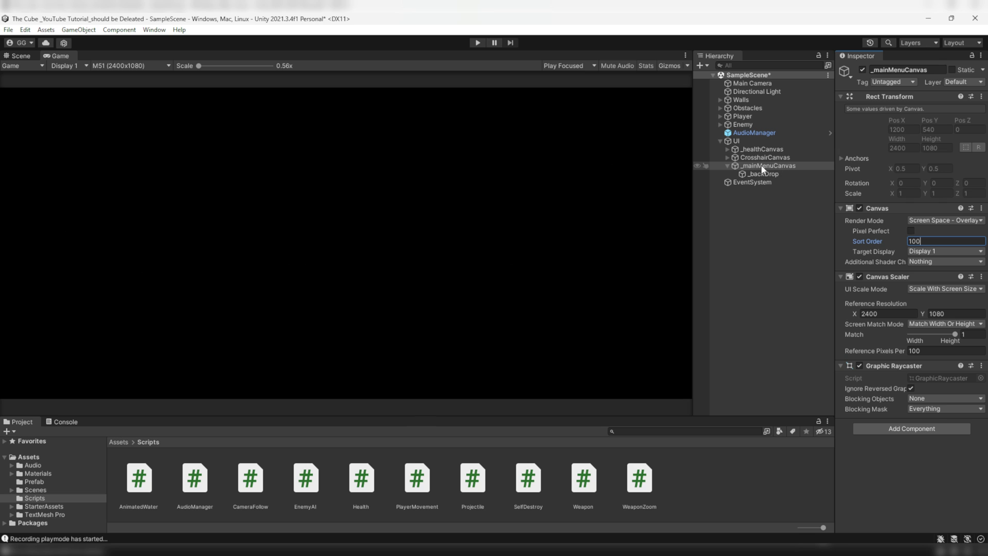
pyautogui.click(766, 150)
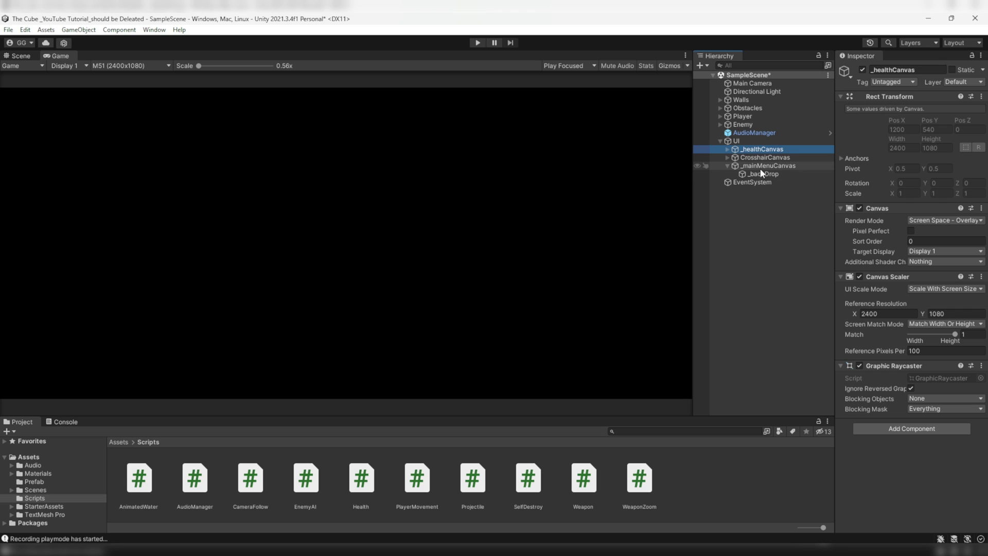
pyautogui.click(770, 165)
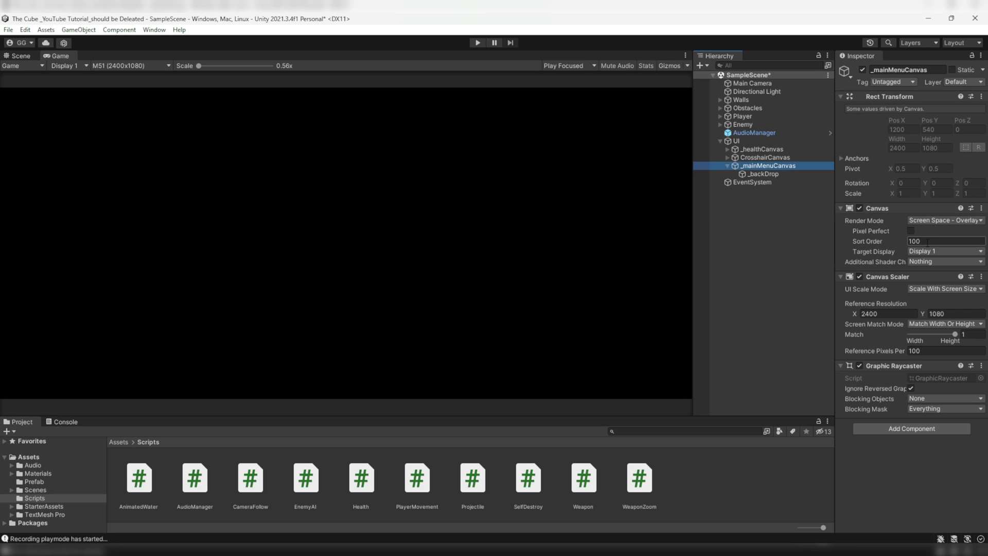
pyautogui.click(897, 240)
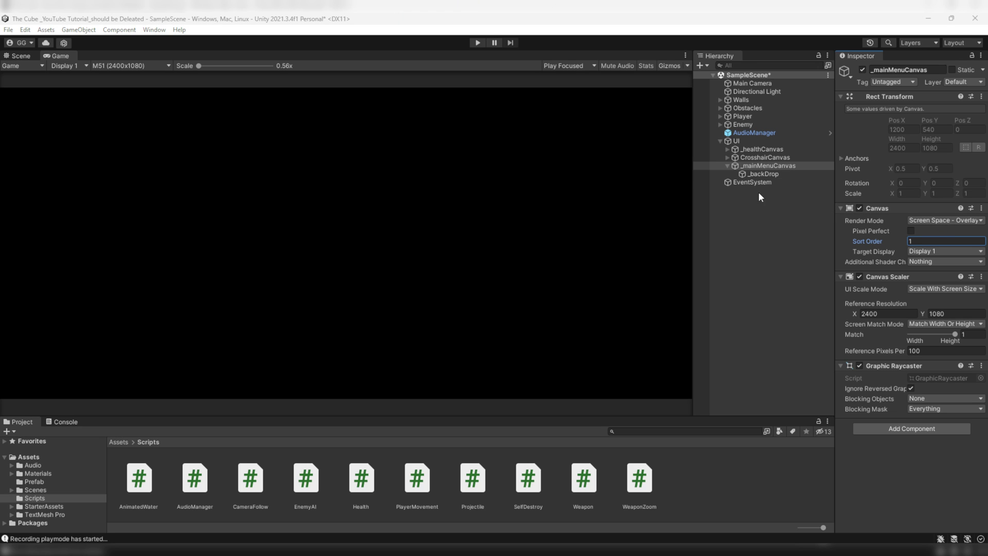
pyautogui.click(760, 175)
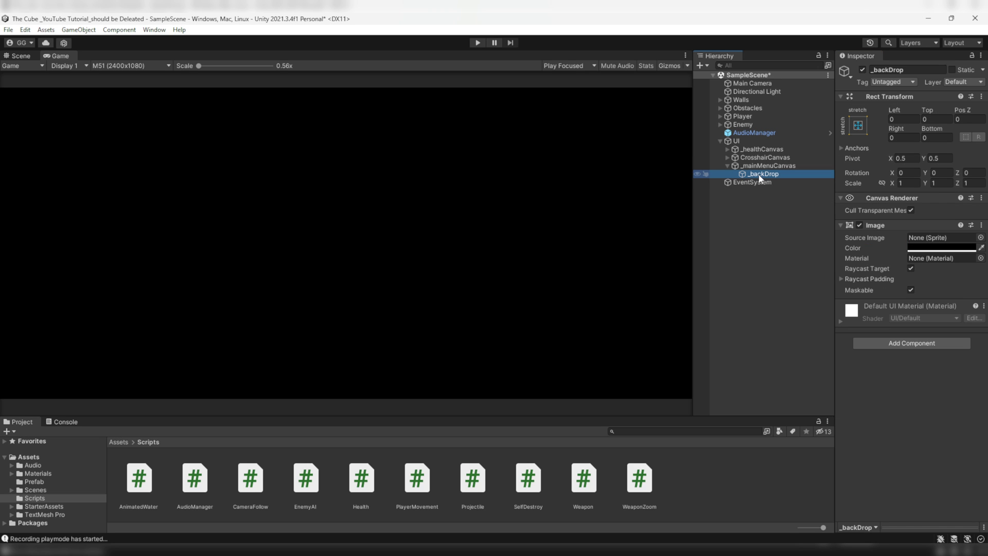
# Step: Add a TextMeshPro text named _gameName under _backDrop reading PROTOTYPE
pyautogui.rightClick(761, 178)
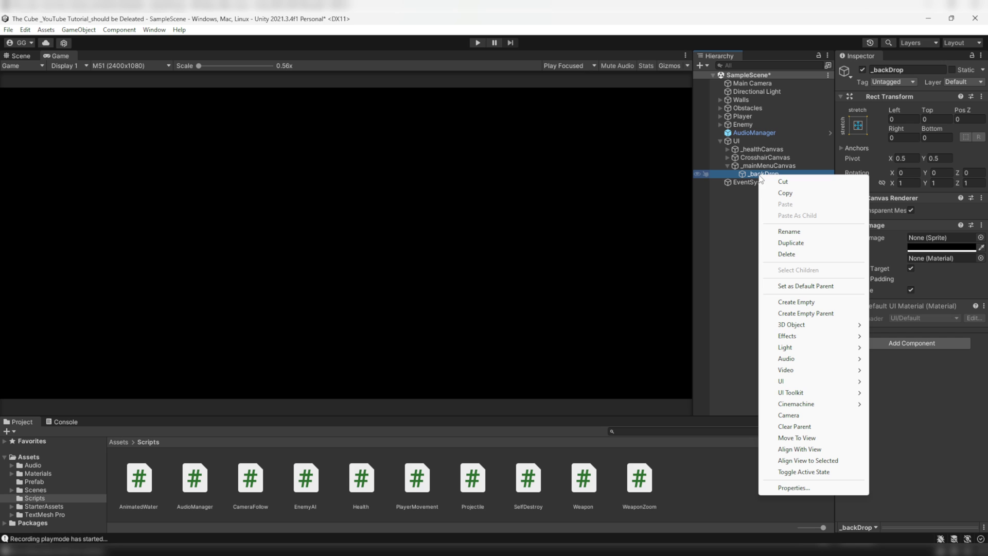
pyautogui.moveTo(865, 381)
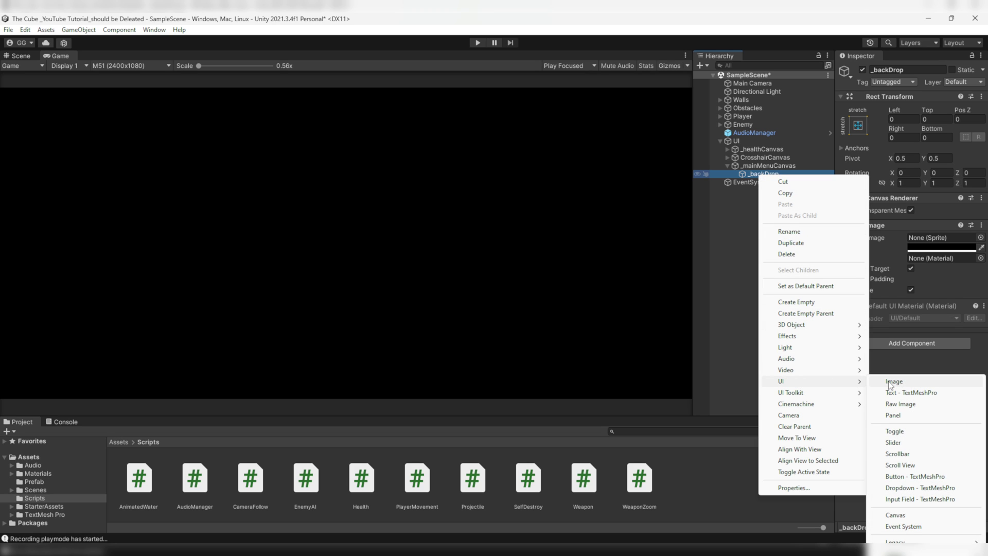
pyautogui.click(899, 391)
pyautogui.write('_game')
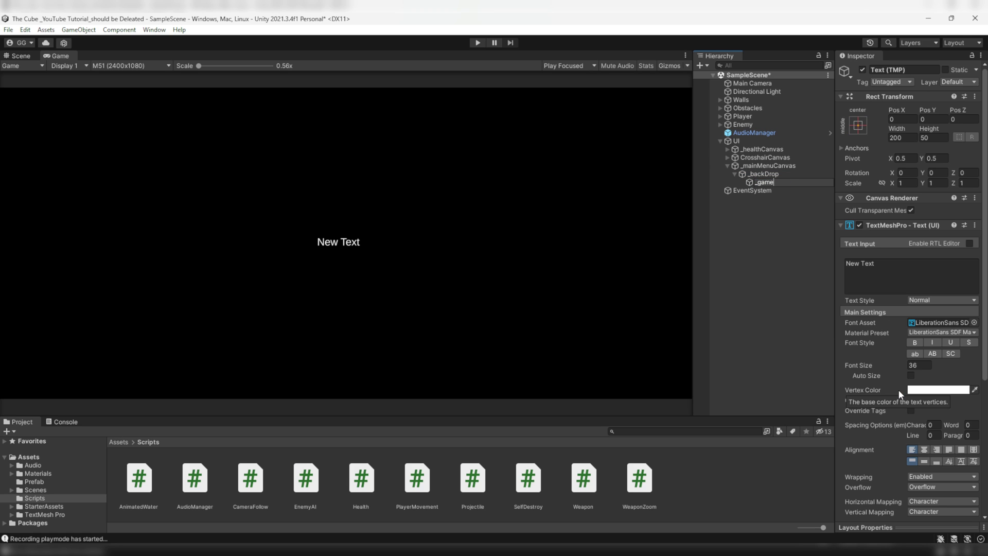
pyautogui.write('Name')
pyautogui.press('Return')
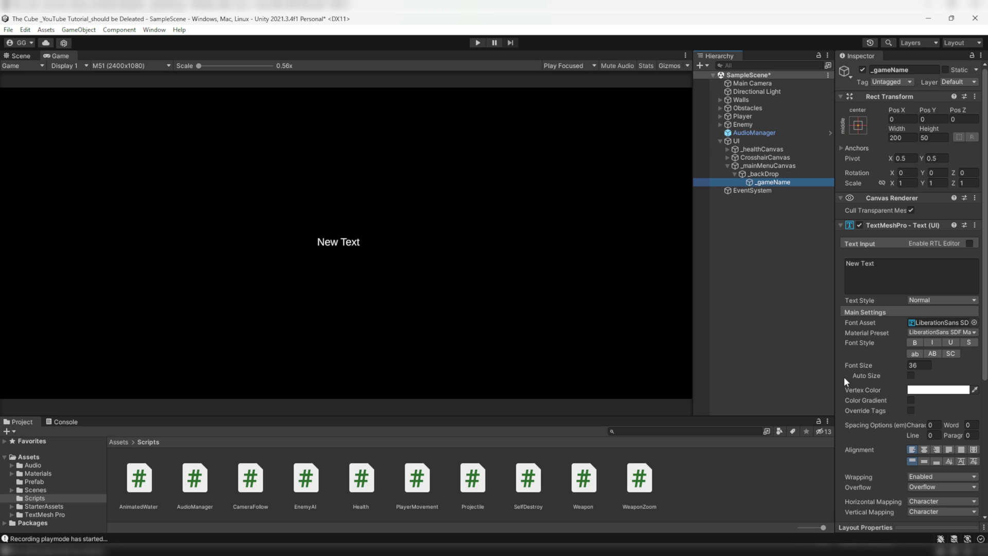
pyautogui.click(889, 265)
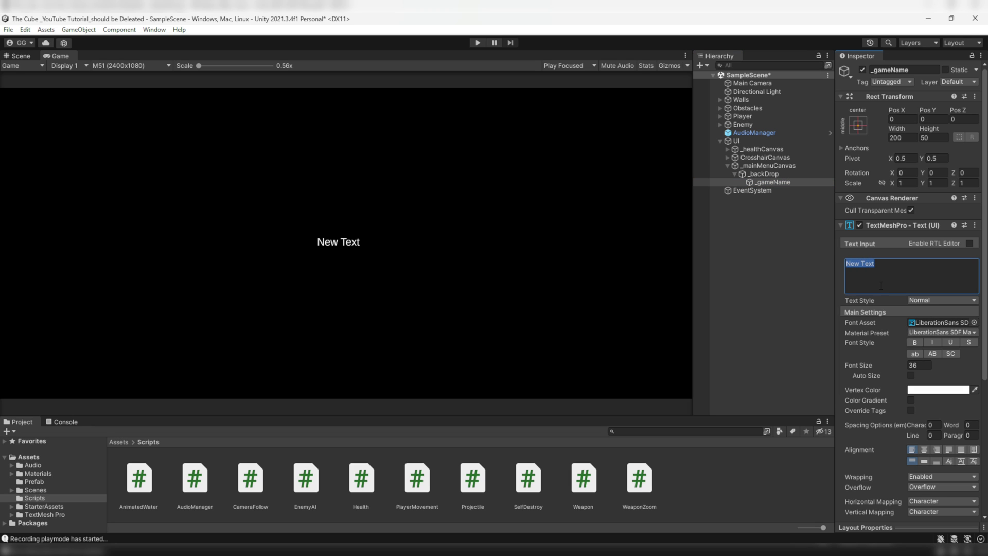
pyautogui.write('PROTOTYPE')
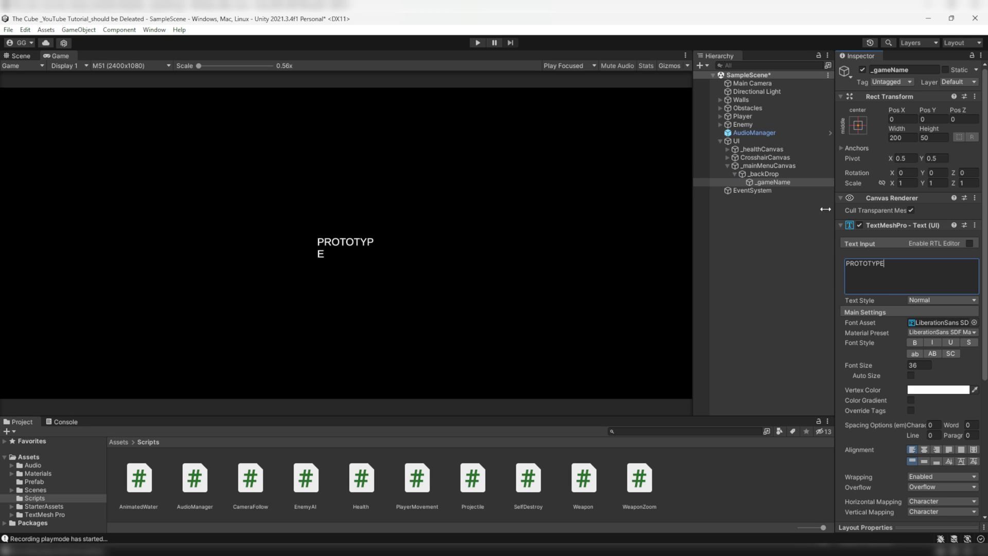
# Step: Size the title box to width 1423, height 250, with font size 200
pyautogui.click(20, 55)
pyautogui.doubleClick(901, 138)
pyautogui.write('1423')
pyautogui.moveTo(929, 129); pyautogui.dragTo(941, 141)
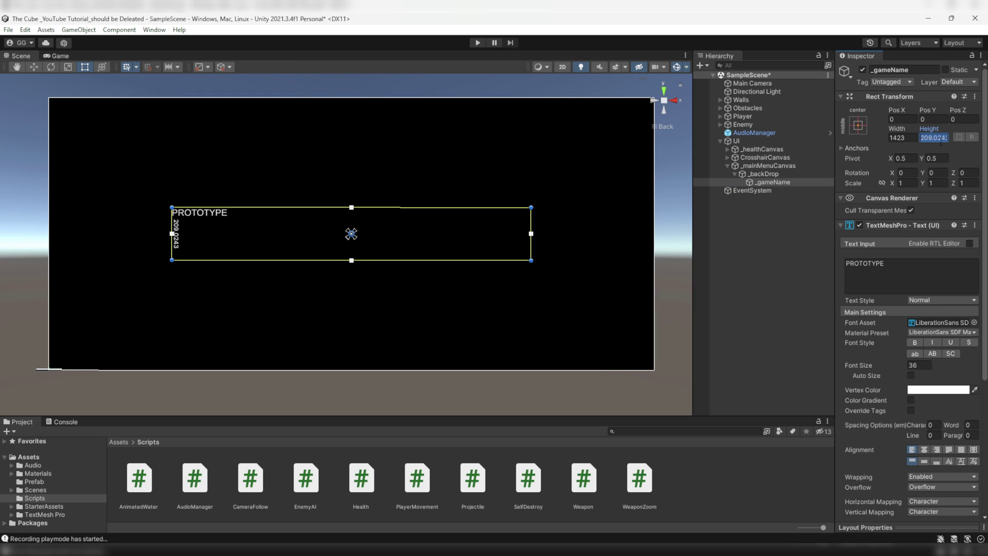
pyautogui.write('250')
pyautogui.doubleClick(908, 365)
pyautogui.write('200')
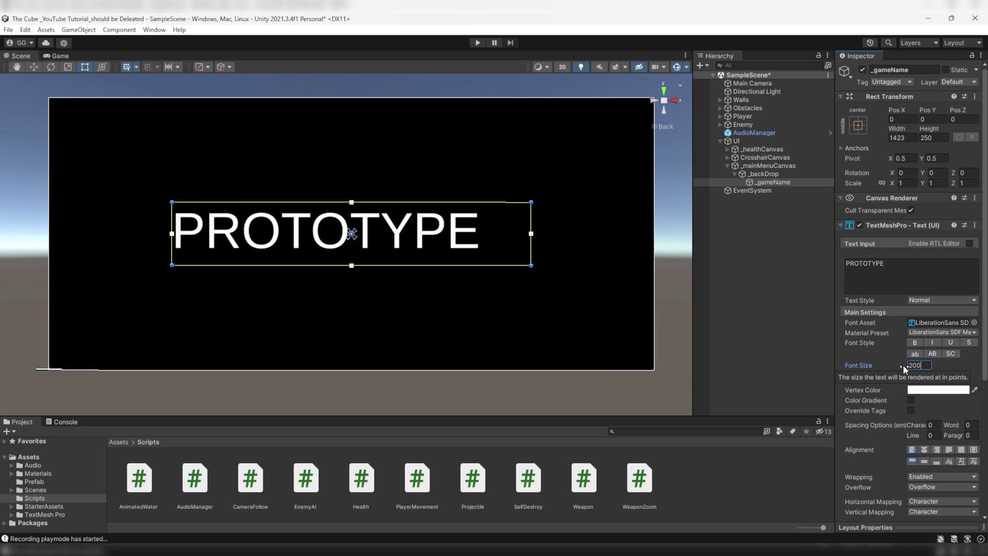
# Step: Make the PROTOTYPE title bold, italic, centred and blue (0017FF)
pyautogui.click(915, 342)
pyautogui.click(932, 342)
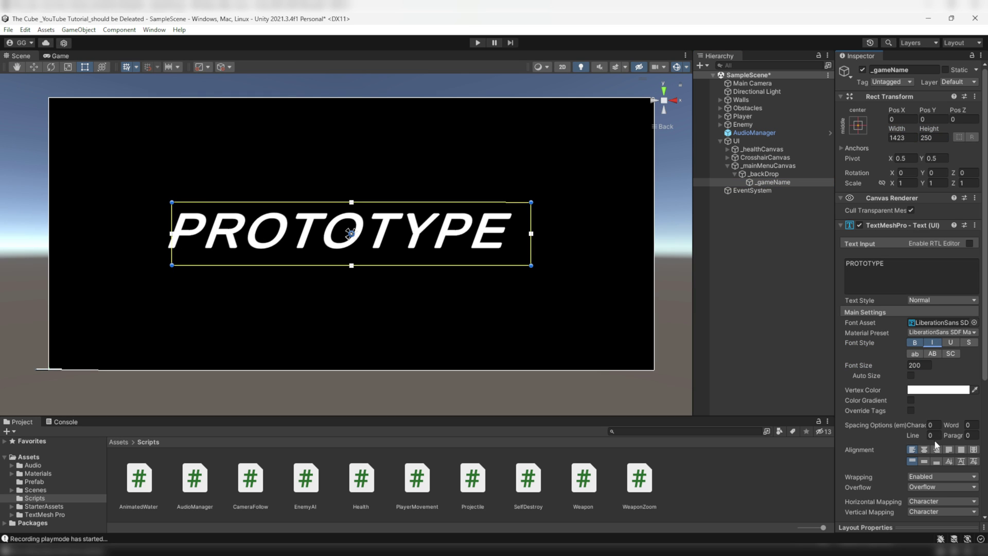
pyautogui.click(924, 449)
pyautogui.scroll(-2, 926, 465)
pyautogui.click(934, 335)
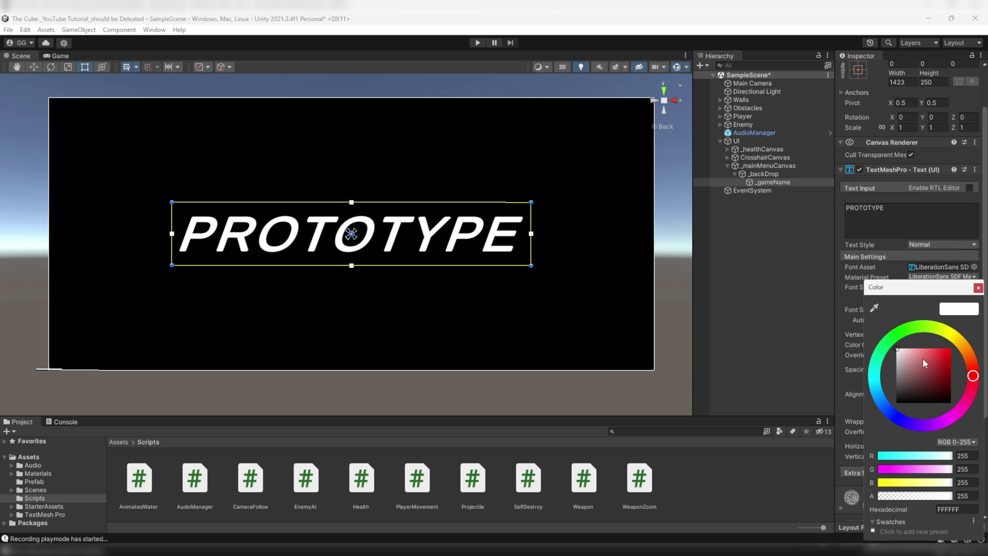
pyautogui.moveTo(923, 358); pyautogui.dragTo(951, 348)
pyautogui.click(896, 417)
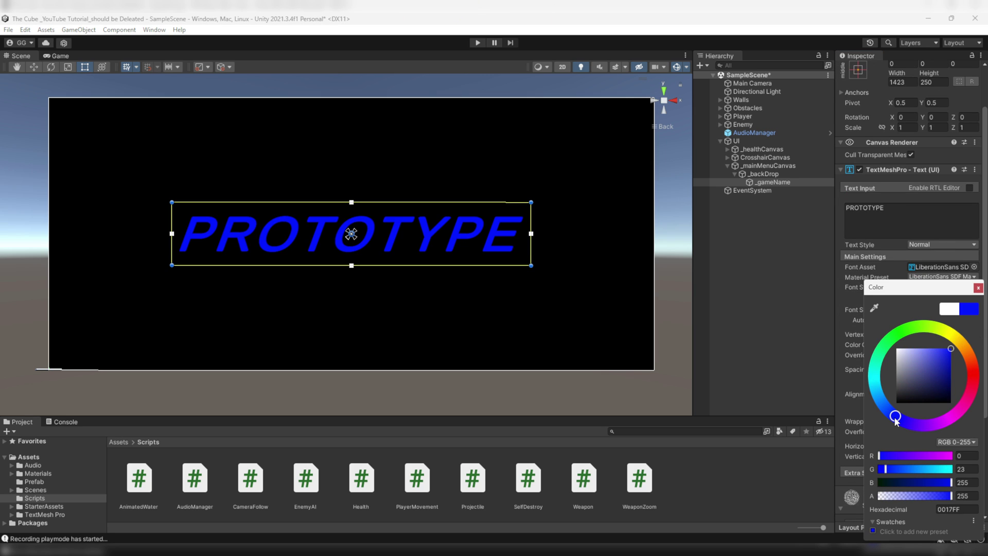
pyautogui.click(978, 288)
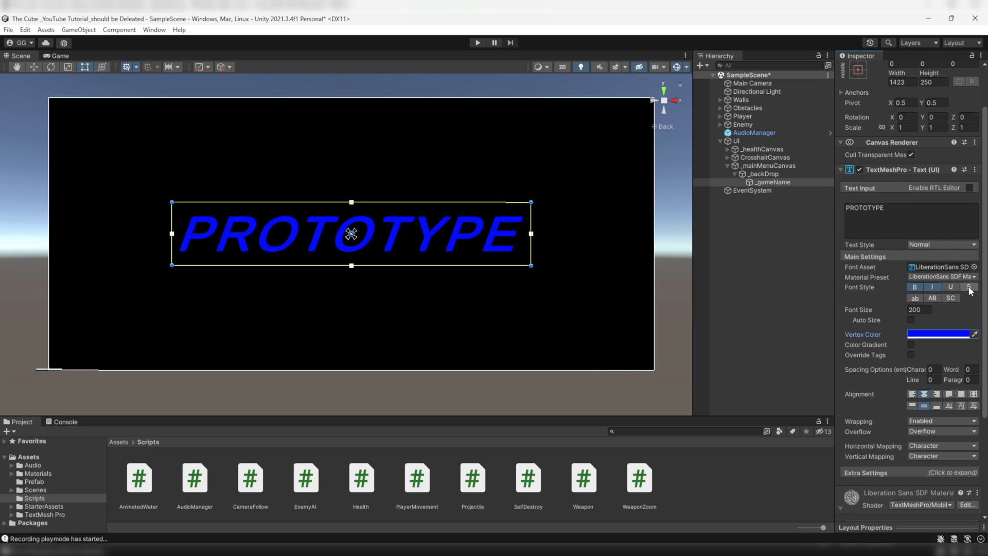
pyautogui.click(859, 267)
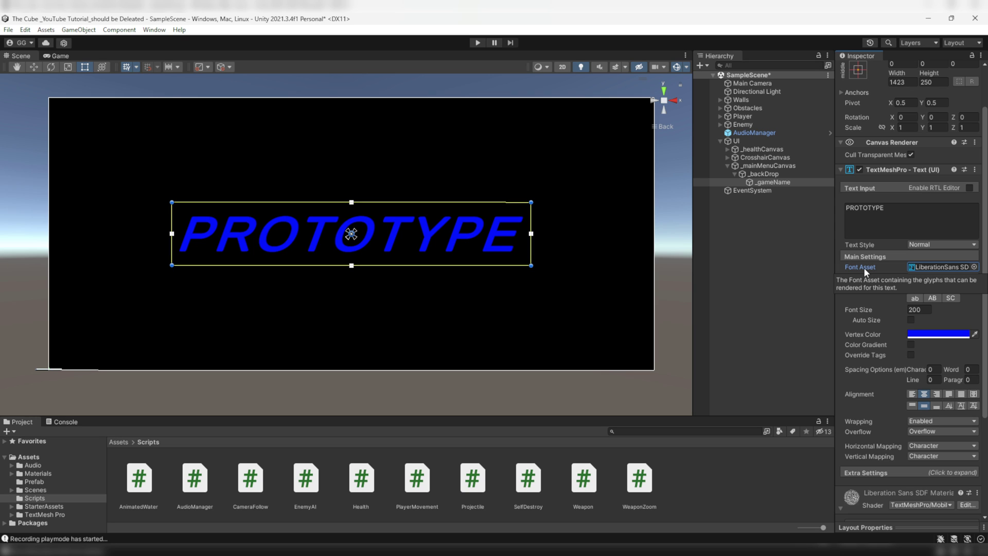
# Step: Move the _gameName title upward, setting its Pos Y to 200
pyautogui.press('w')
pyautogui.moveTo(352, 198); pyautogui.dragTo(354, 148)
pyautogui.scroll(2, 921, 177)
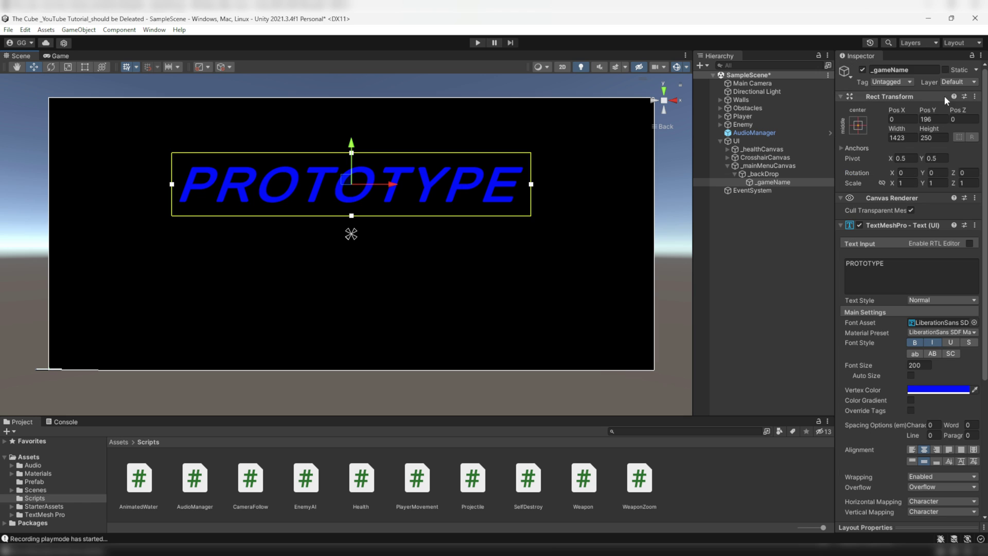
pyautogui.click(923, 119)
pyautogui.write('200')
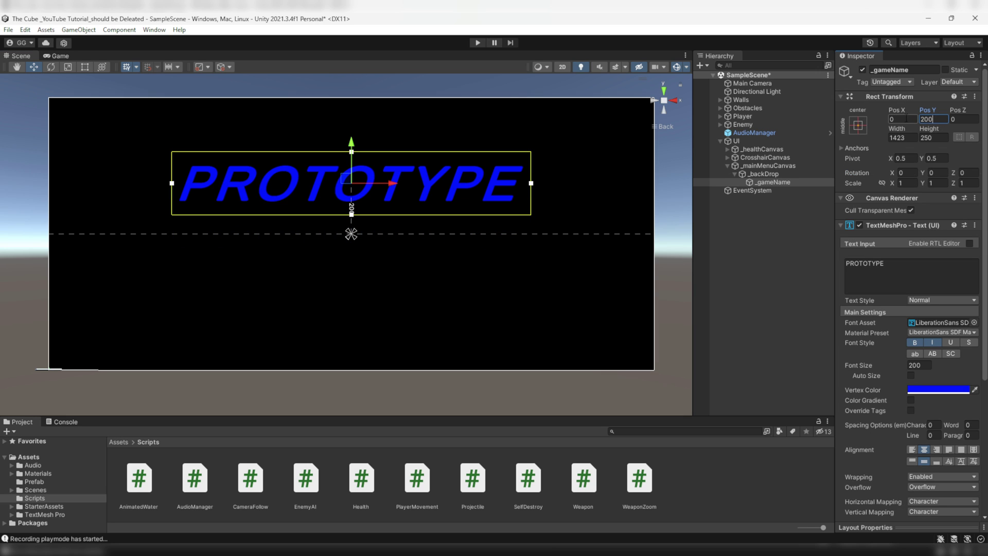
pyautogui.press('Return')
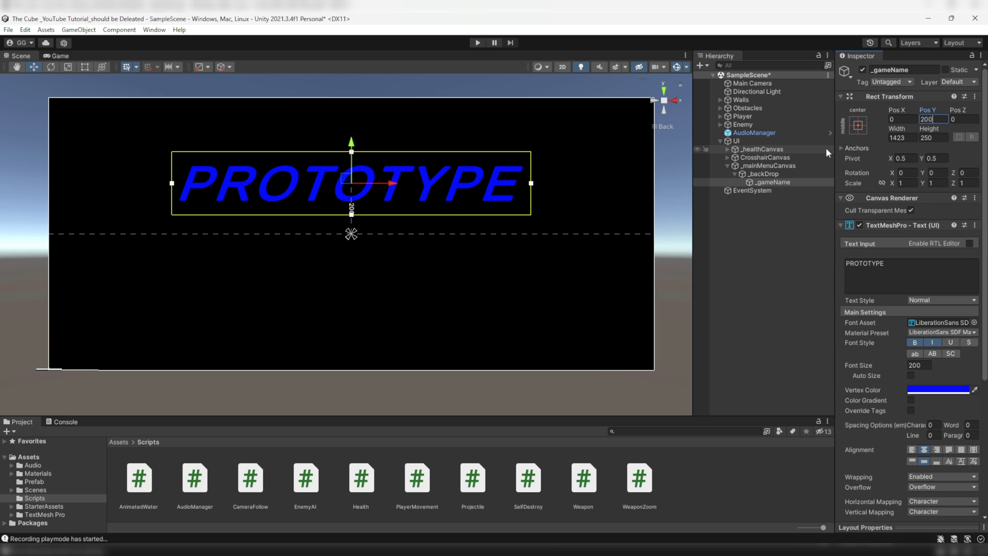
pyautogui.click(763, 183)
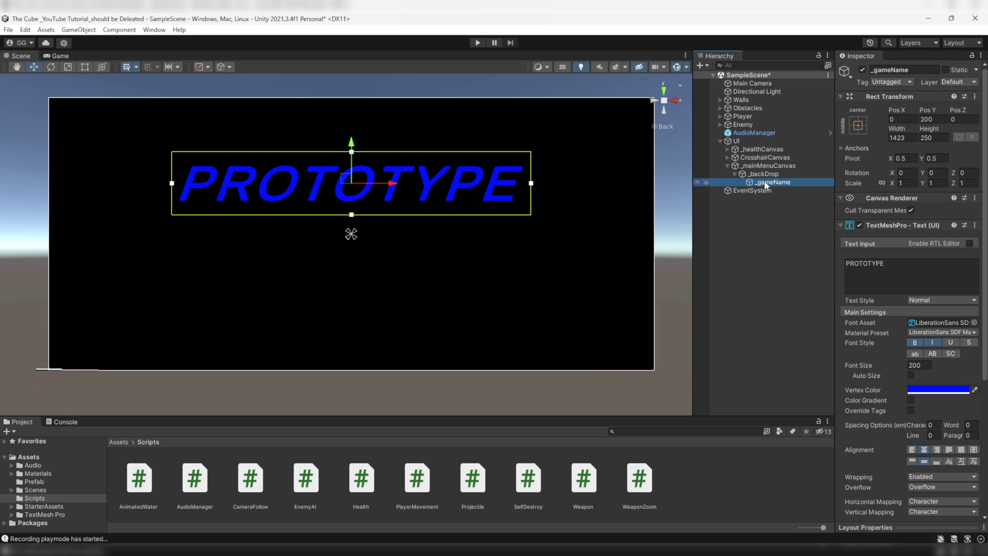
# Step: Duplicate the _gameName title and make the copy's Vertex Color white
pyautogui.hotkey('ctrl', 'd')
pyautogui.click(780, 192)
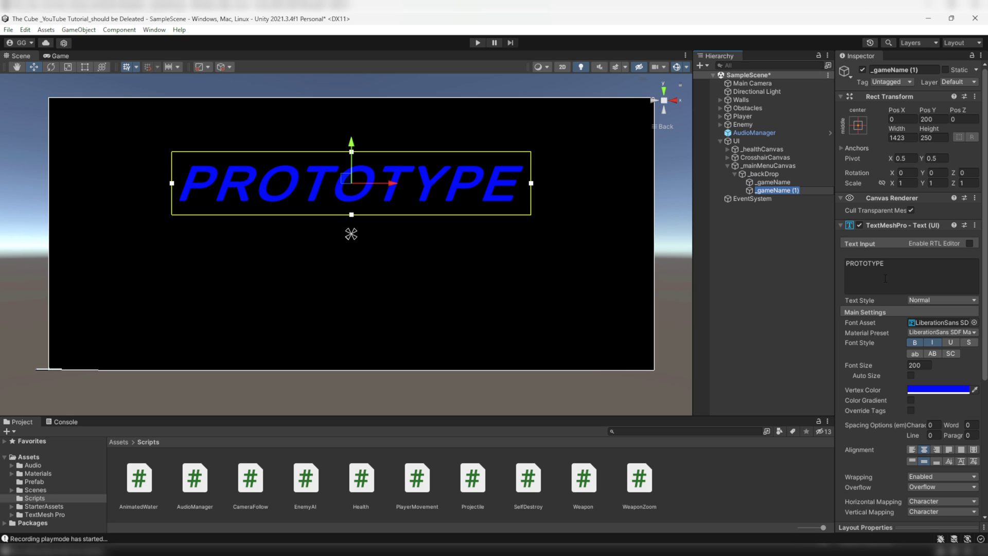
pyautogui.click(933, 390)
pyautogui.moveTo(932, 387); pyautogui.dragTo(872, 332)
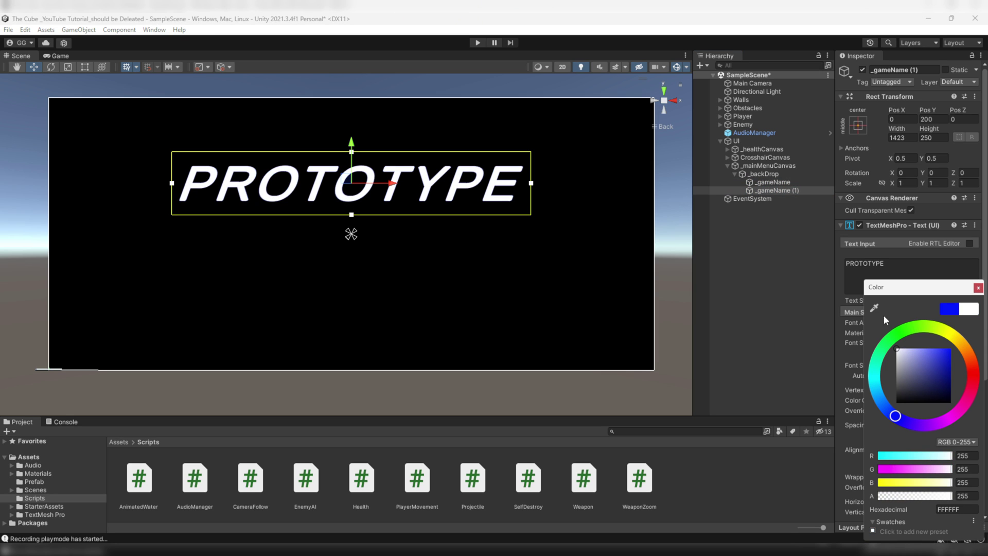
pyautogui.click(978, 288)
# Step: Position the white title copy at Pos X 15 and Pos Y 209
pyautogui.moveTo(352, 145); pyautogui.dragTo(351, 143)
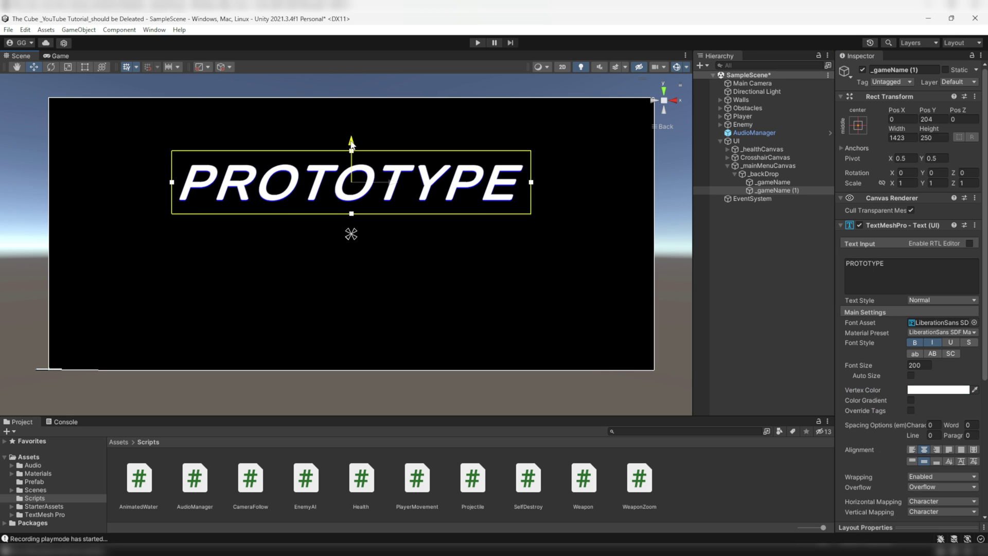
pyautogui.click(900, 119)
pyautogui.write('15')
pyautogui.press('Tab')
pyautogui.write('210')
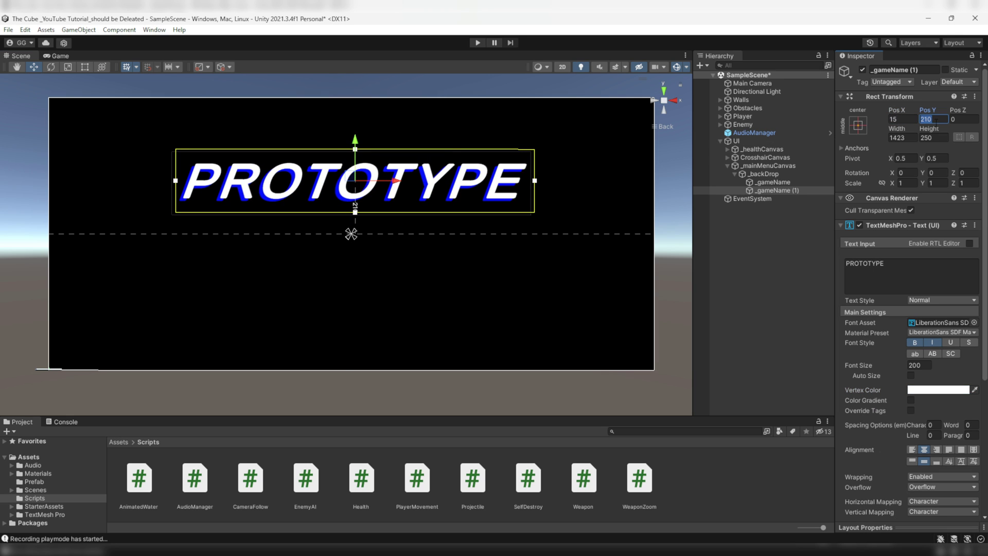
pyautogui.write('209')
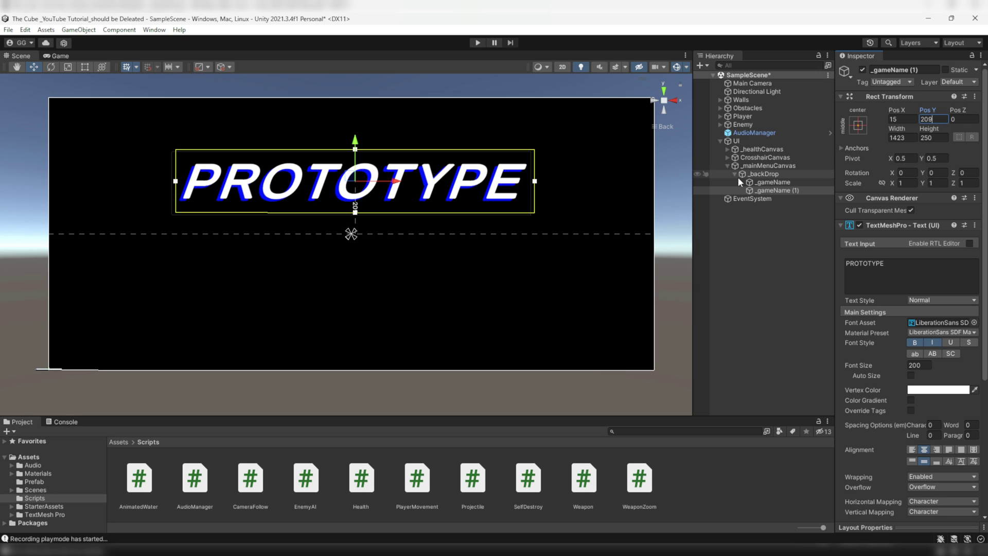
# Step: Add a TextMeshPro button named _playButton under _mainMenuCanvas, widened to 540×210 at Pos Y -250
pyautogui.rightClick(763, 169)
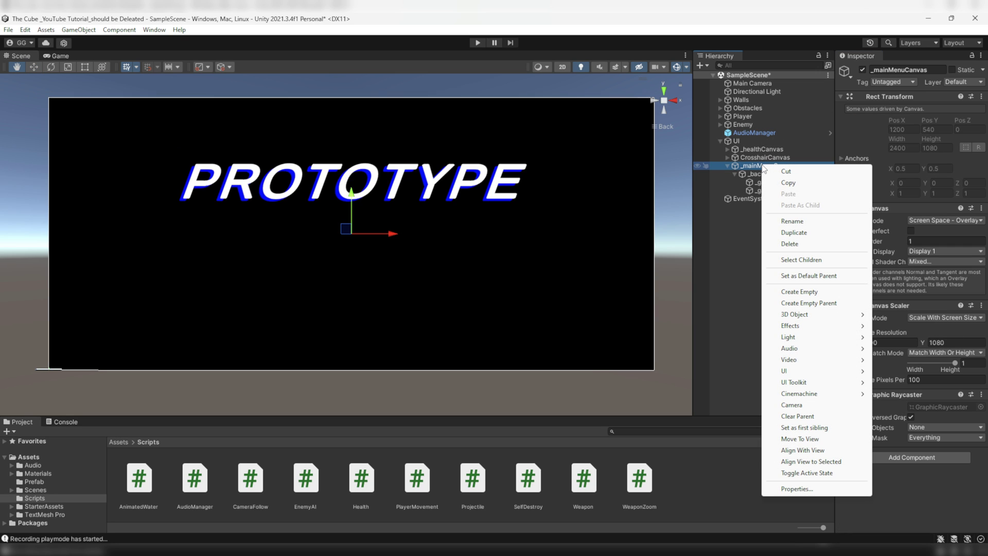
pyautogui.moveTo(801, 369)
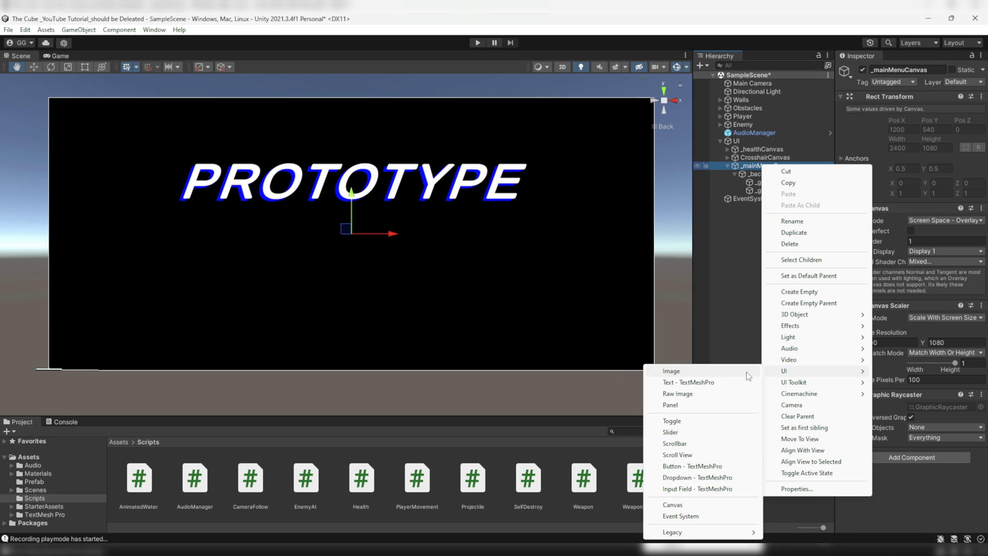
pyautogui.click(688, 467)
pyautogui.write('_playButton')
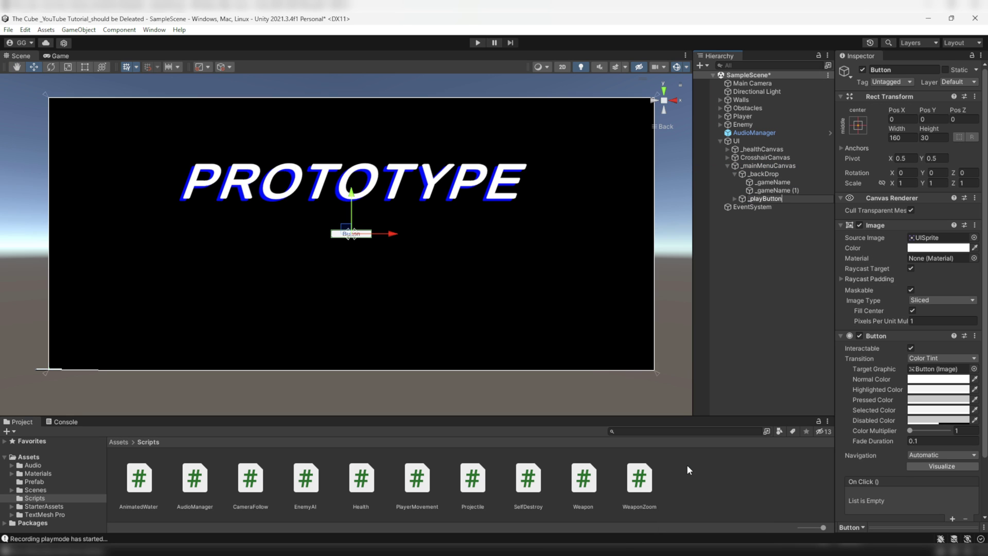
pyautogui.press('Return')
pyautogui.press('t')
pyautogui.keyDown('alt'); pyautogui.moveTo(371, 235); pyautogui.dragTo(395, 248); pyautogui.keyUp('alt')
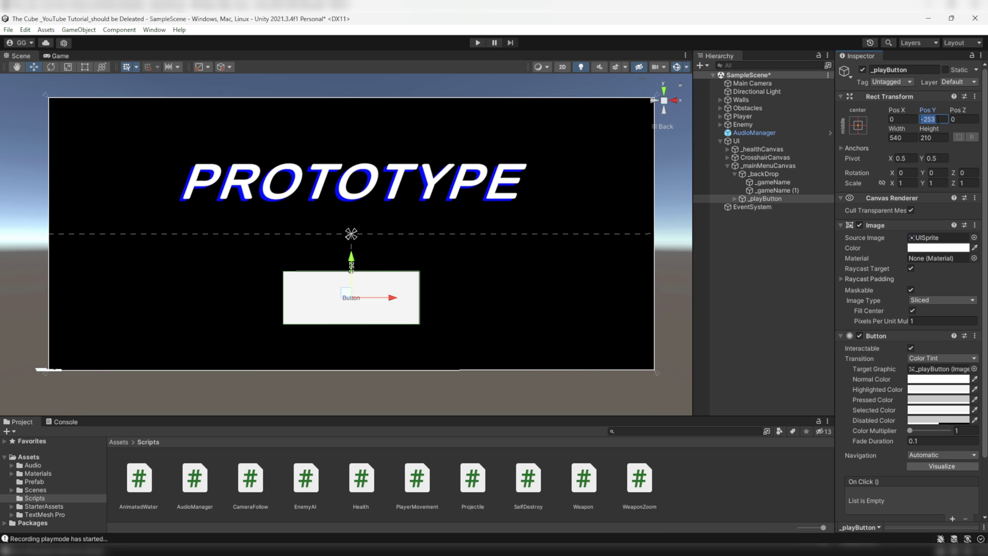
pyautogui.write('-250')
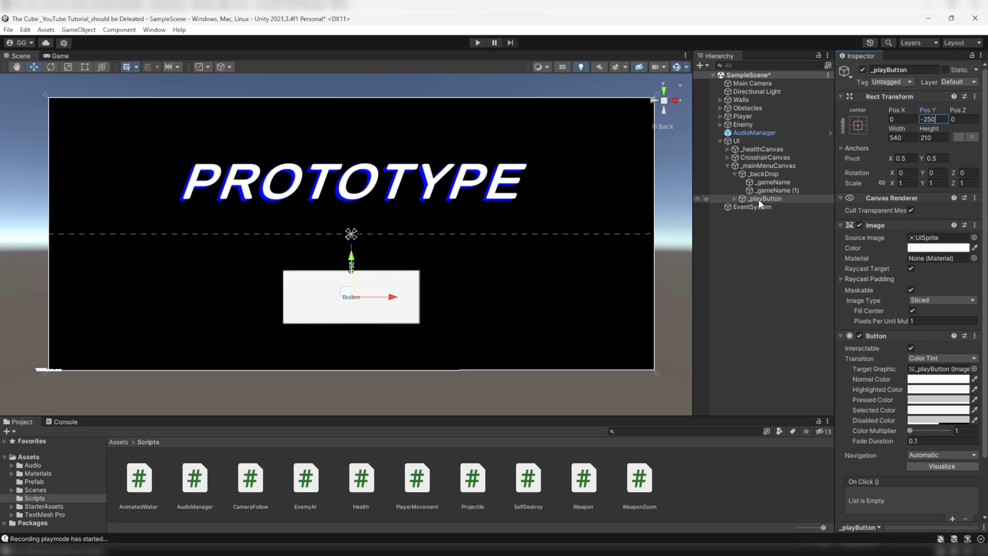
pyautogui.click(777, 199)
# Step: Change the button's Text (TMP) label to PLAY with font size 180
pyautogui.click(734, 199)
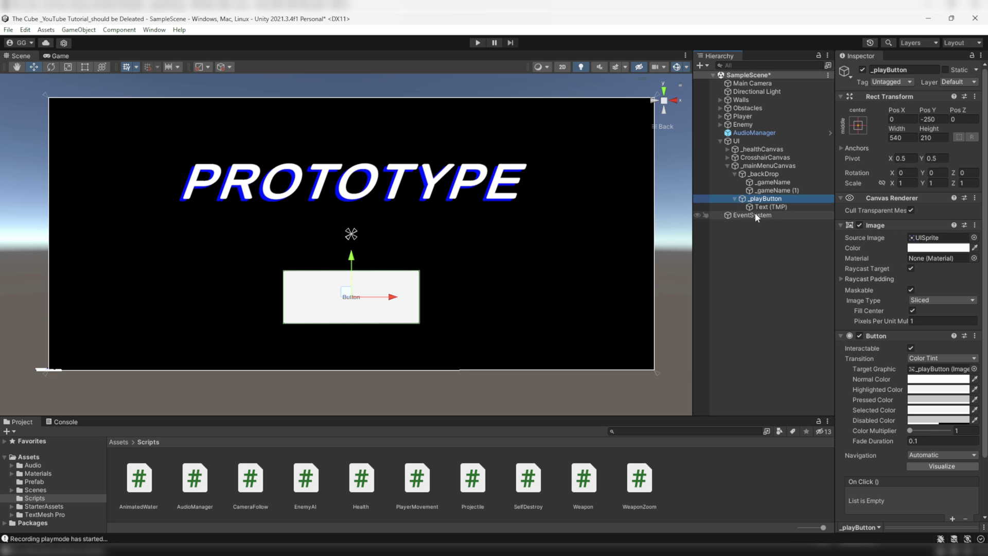
pyautogui.click(763, 206)
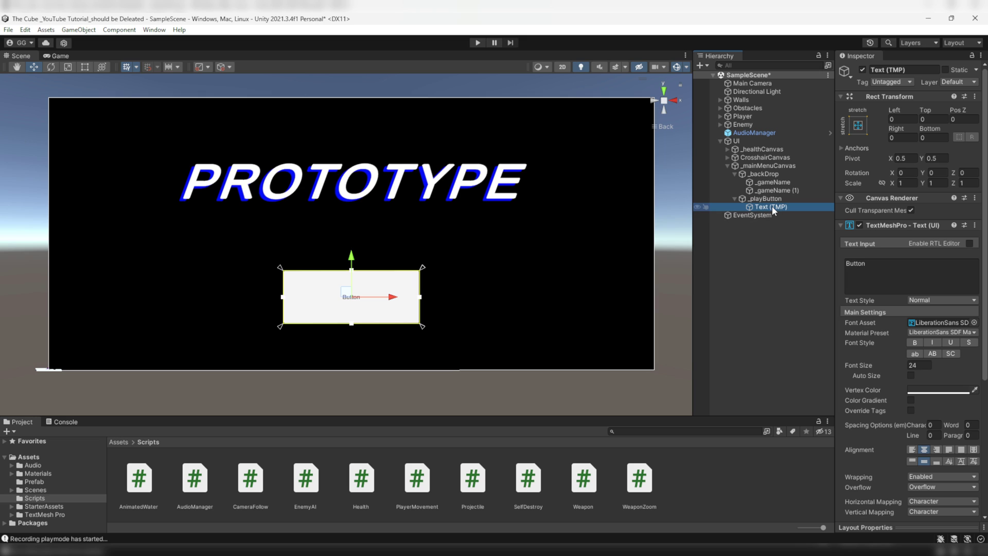
pyautogui.click(865, 268)
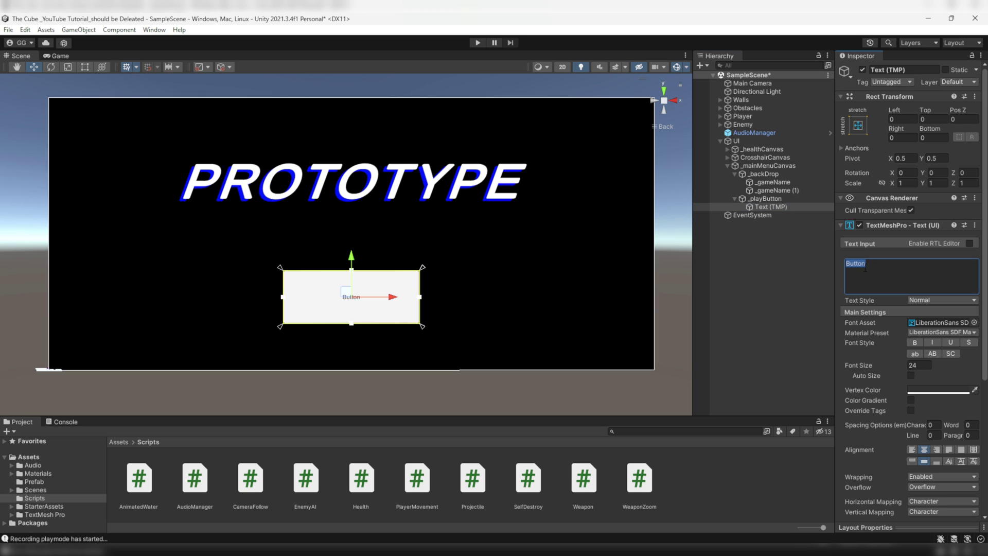
pyautogui.write('PLAY')
pyautogui.click(868, 367)
pyautogui.write('180')
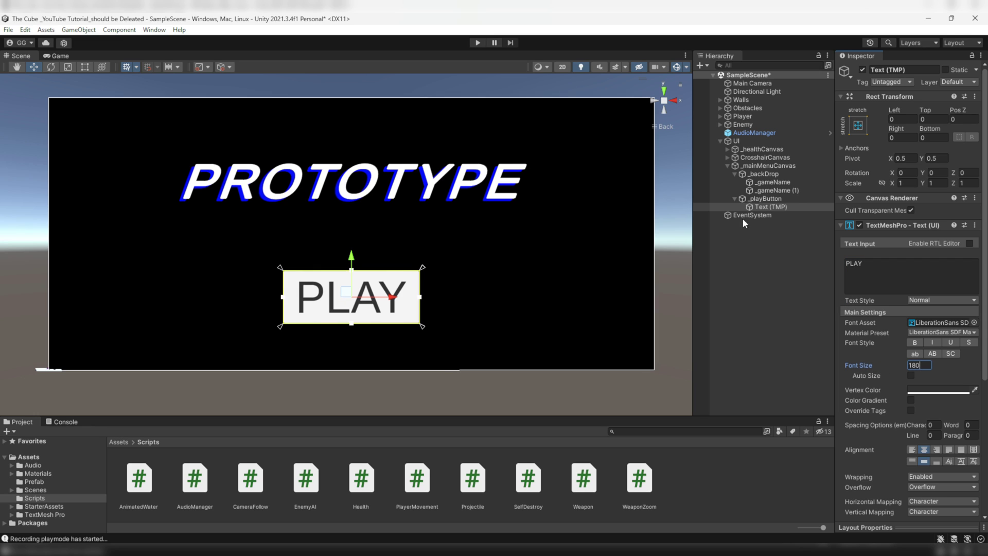
pyautogui.click(766, 199)
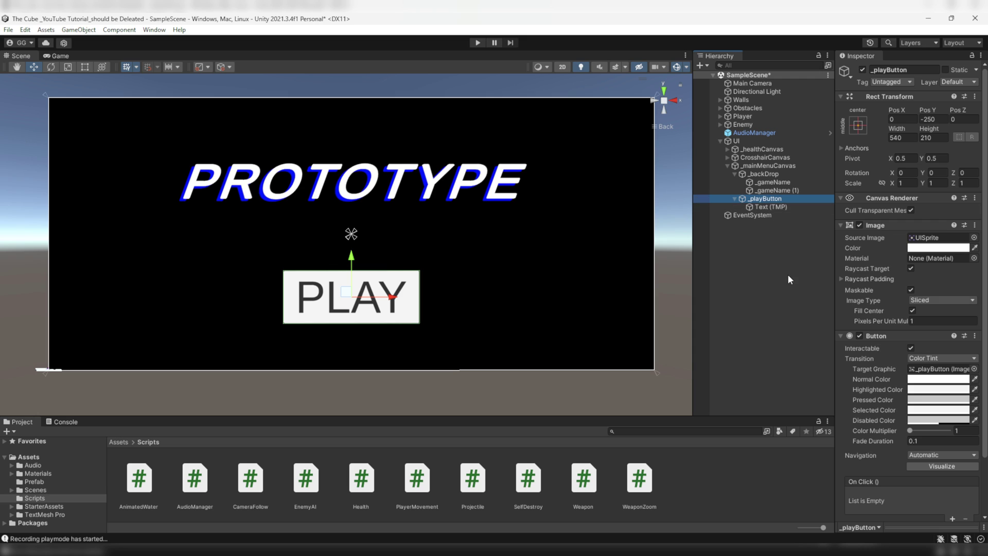
pyautogui.click(866, 346)
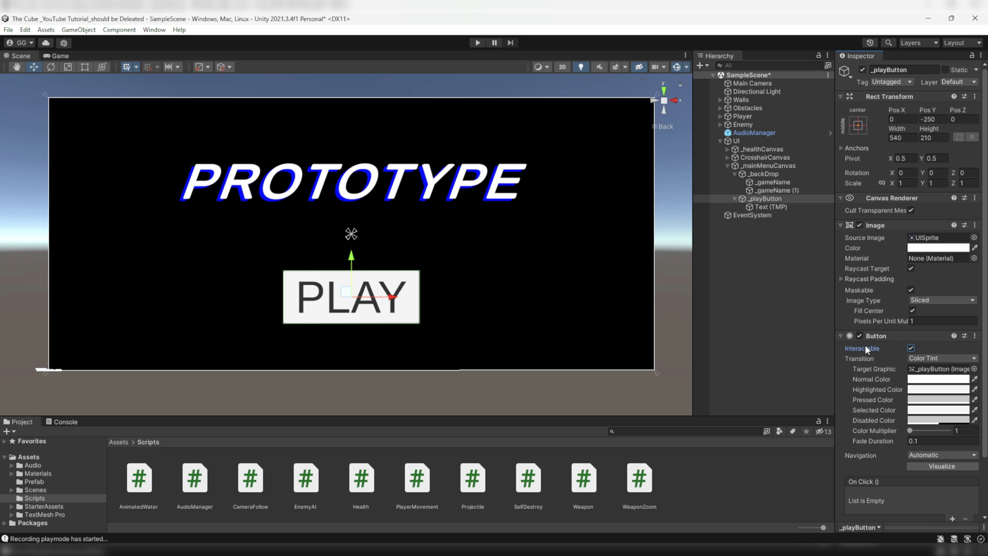
pyautogui.click(858, 358)
pyautogui.click(870, 369)
pyautogui.click(865, 382)
pyautogui.click(876, 391)
pyautogui.click(890, 379)
# Step: Give the PLAY button a blue Normal Color and a lighter blue Highlighted Color
pyautogui.click(931, 378)
pyautogui.moveTo(925, 378); pyautogui.dragTo(951, 349)
pyautogui.moveTo(896, 414); pyautogui.dragTo(898, 421)
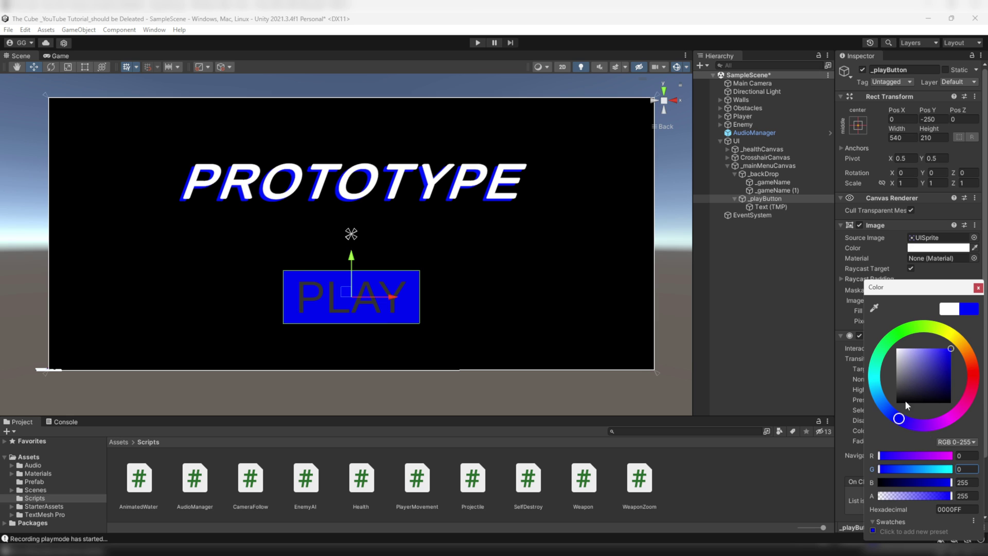
pyautogui.press('Return')
pyautogui.click(906, 389)
pyautogui.click(893, 418)
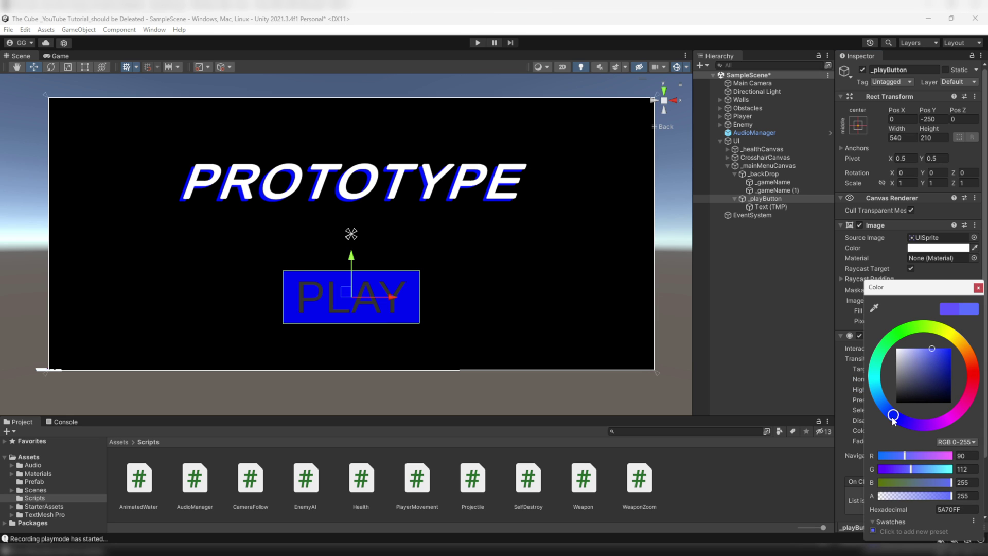
pyautogui.click(978, 287)
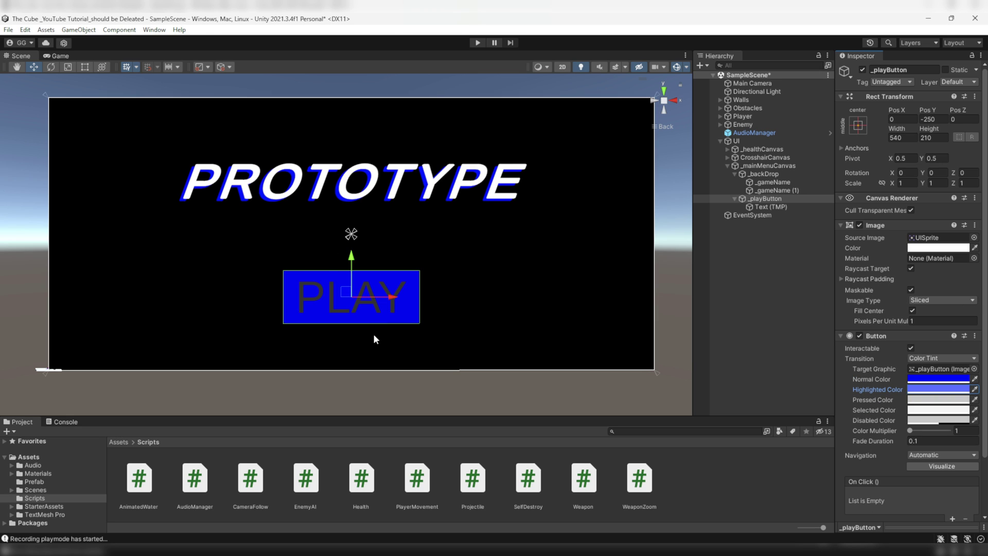
# Step: Make the PLAY label text white and bold
pyautogui.click(770, 206)
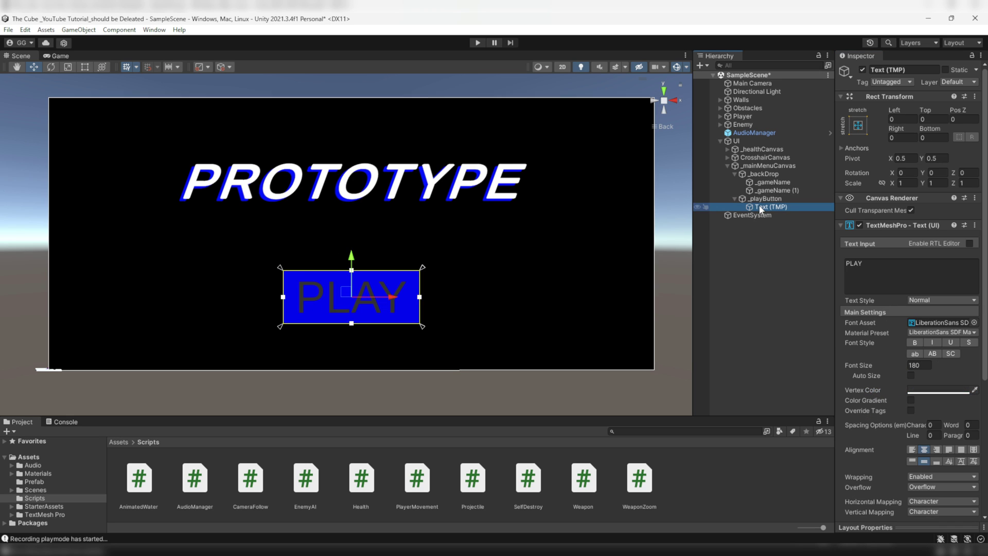
pyautogui.click(920, 392)
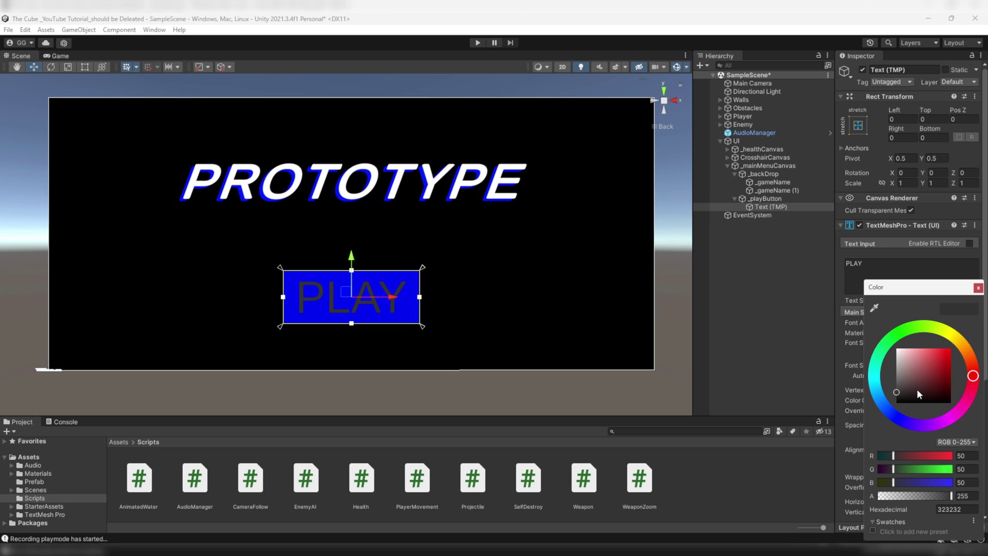
pyautogui.click(977, 288)
pyautogui.click(915, 342)
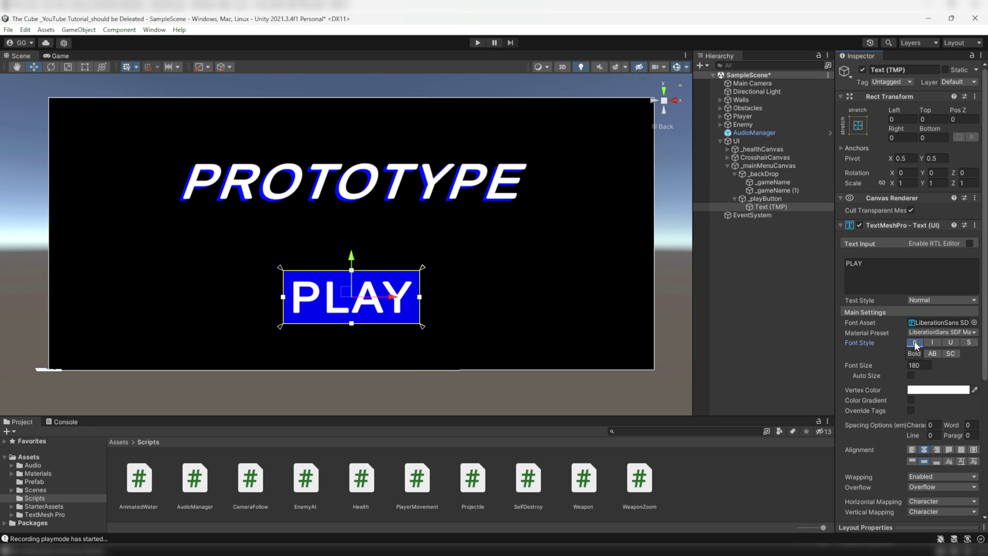
pyautogui.click(766, 199)
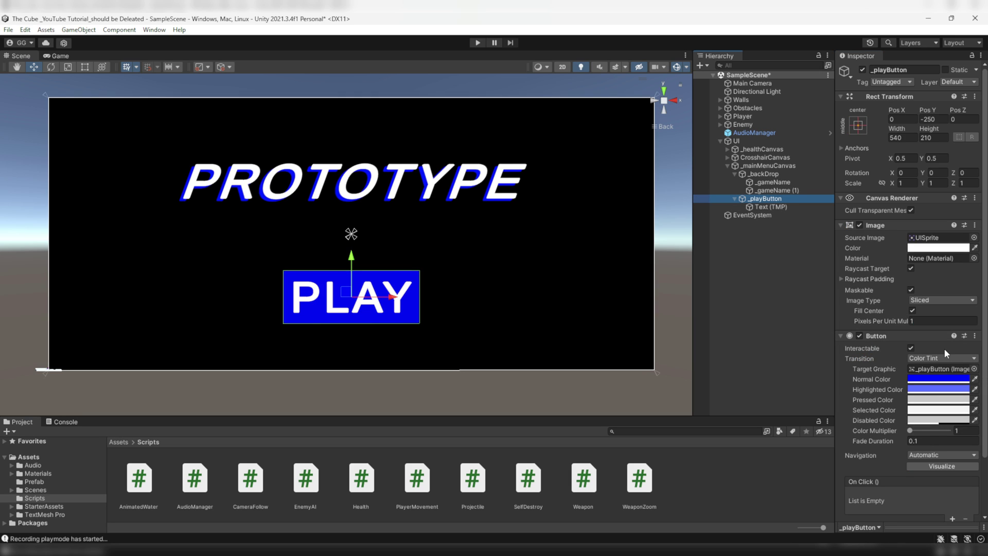
# Step: Save the scene, test the menu in Play mode, then stop the game
pyautogui.hotkey('ctrl', 's')
pyautogui.click(474, 45)
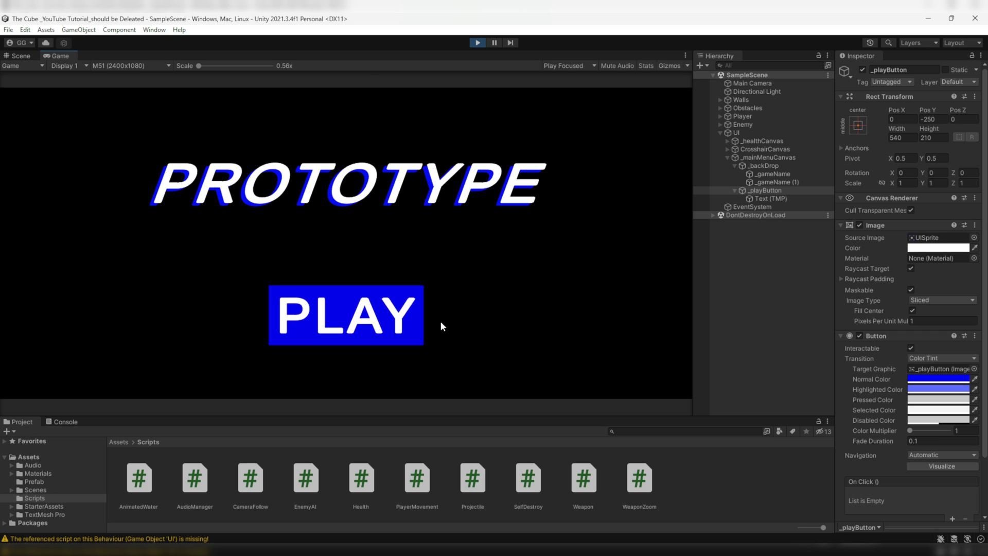
pyautogui.click(475, 44)
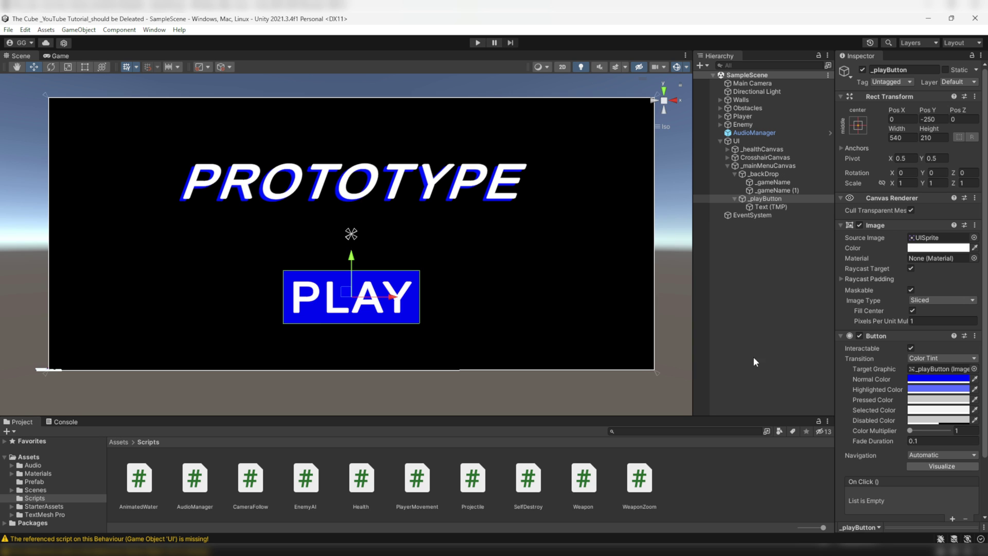
# Step: Create a new C# script named mainMenu in the Scripts folder
pyautogui.rightClick(727, 490)
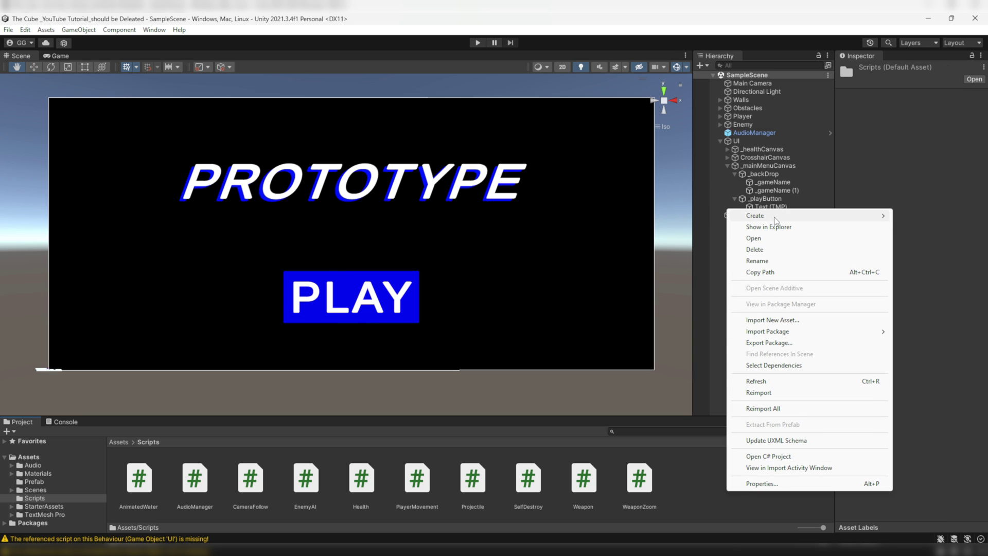
pyautogui.moveTo(774, 216)
pyautogui.click(637, 89)
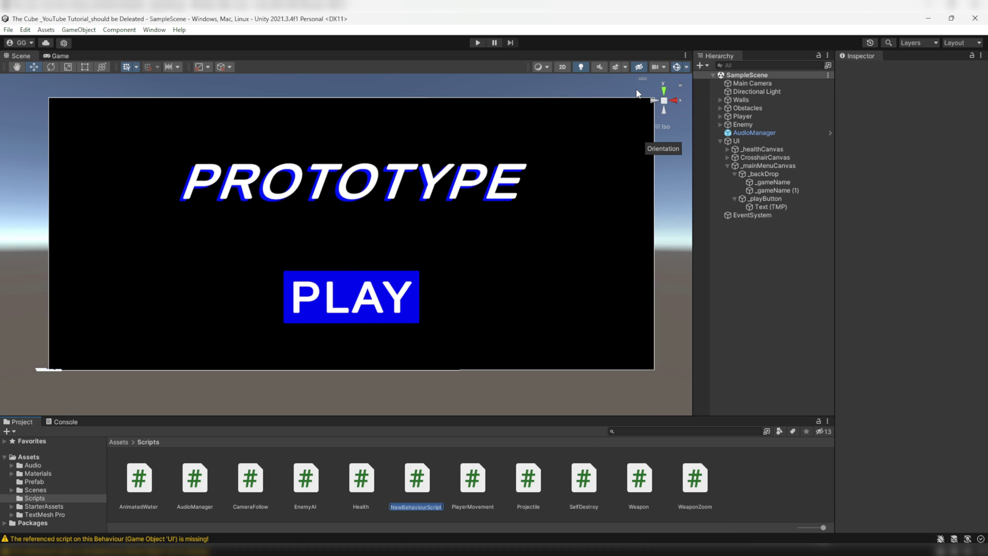
pyautogui.write('mainMenu')
pyautogui.press('Return')
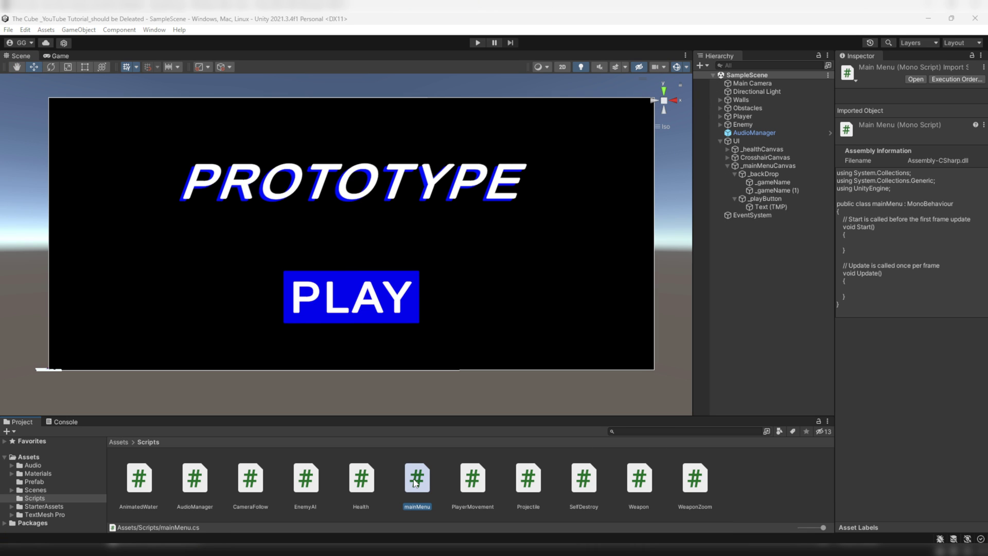
# Step: Open mainMenu in Visual Studio Code and delete the default Start and Update methods
pyautogui.doubleClick(417, 479)
pyautogui.moveTo(211, 166); pyautogui.dragTo(219, 335)
pyautogui.press('BackSpace')
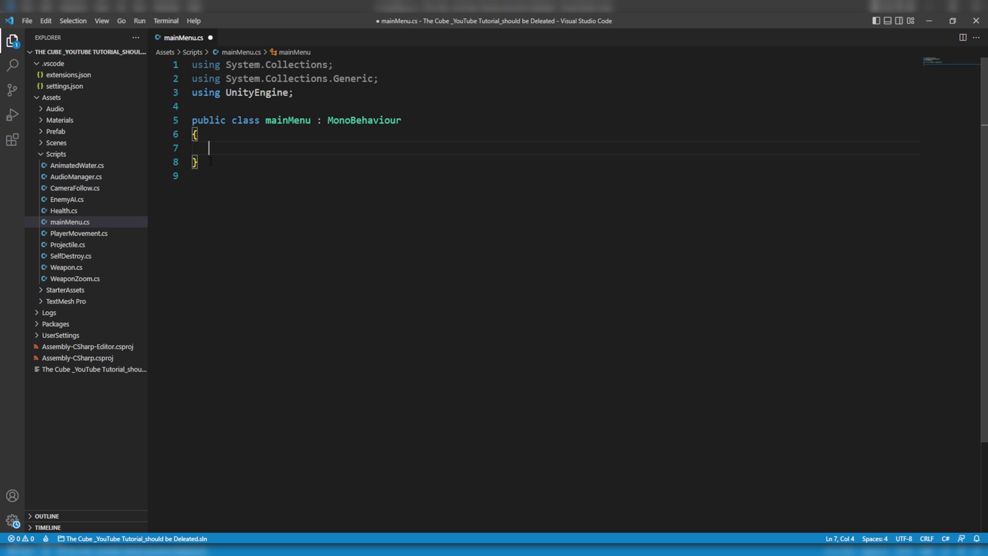
# Step: Write void Awake() containing Time.timeScale = 0f; with a comment about manipulating the game's Time Scale
pyautogui.write('void Awake(')
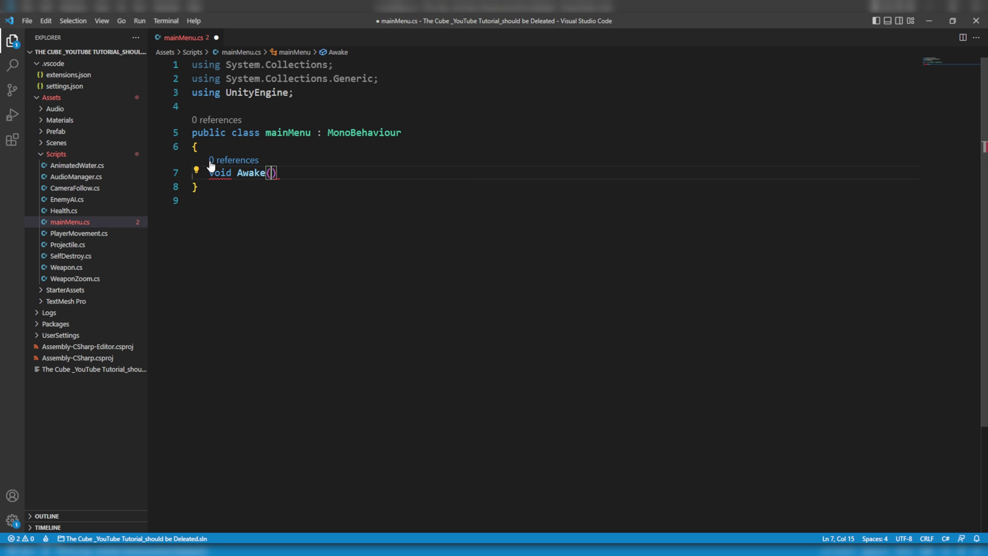
pyautogui.write(')')
pyautogui.press('Return')
pyautogui.write('{')
pyautogui.press('Return')
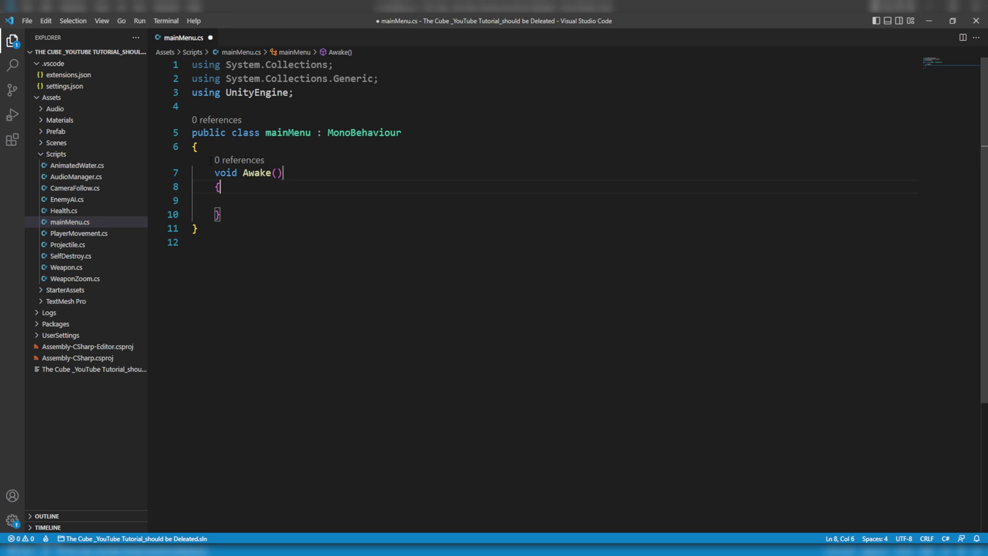
pyautogui.press('Down')
pyautogui.write('Time.timeScale ')
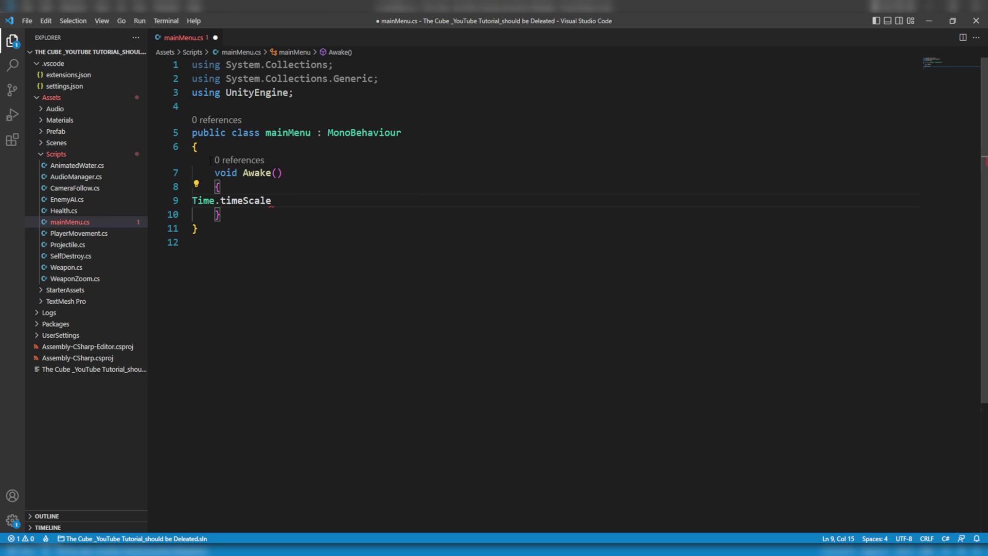
pyautogui.write('= 0f;  //')
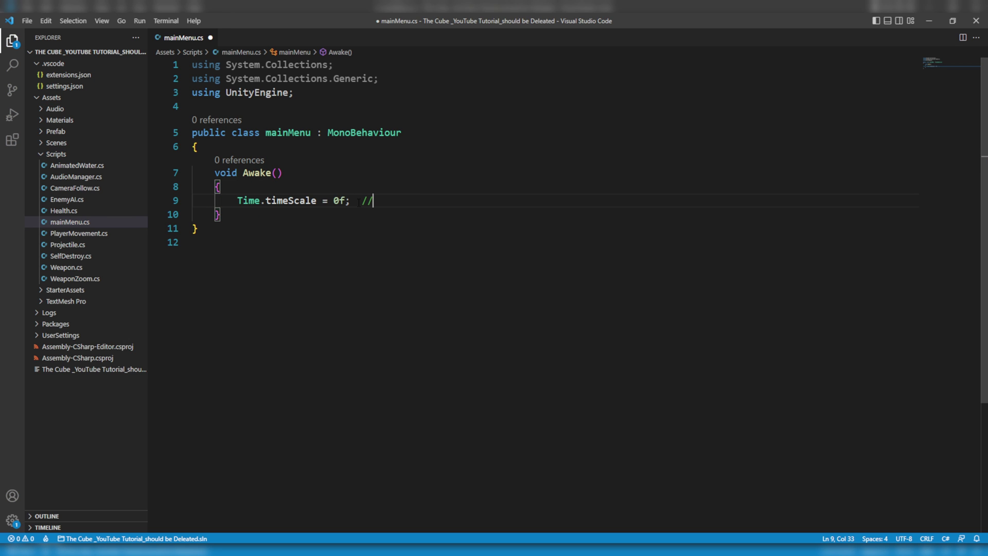
pyautogui.write('  time.timescale is responsible for ')
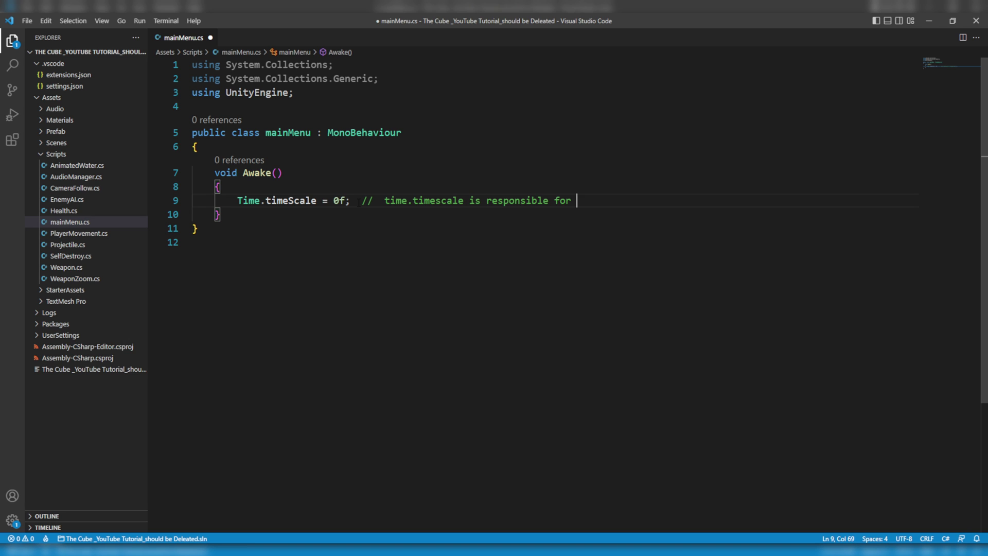
pyautogui.write("manipulating game's T")
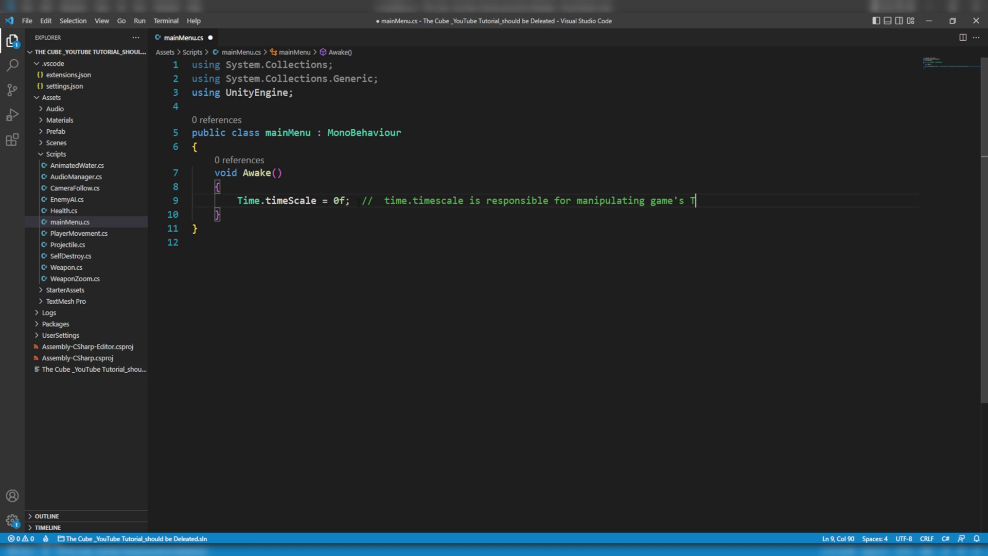
pyautogui.write('ime Scale.')
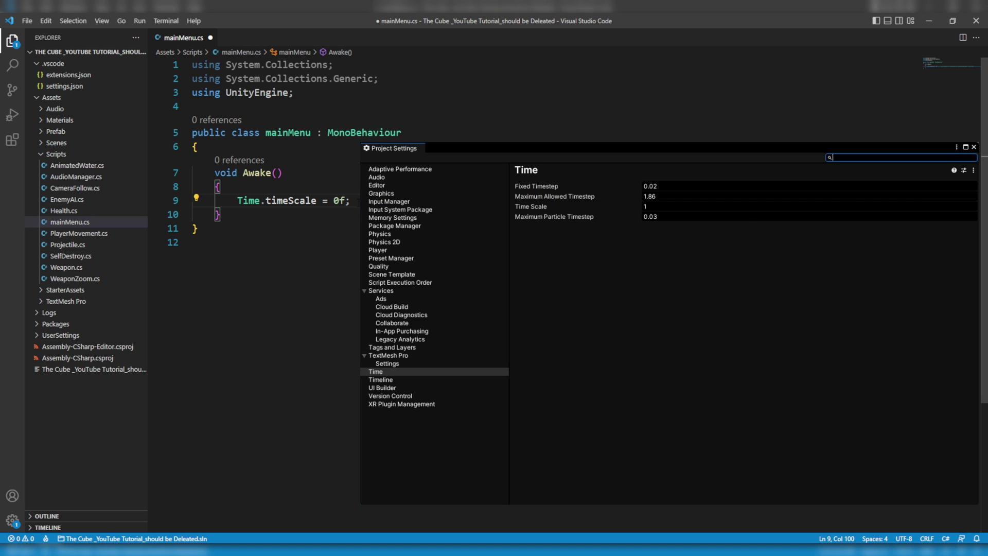
pyautogui.click(522, 206)
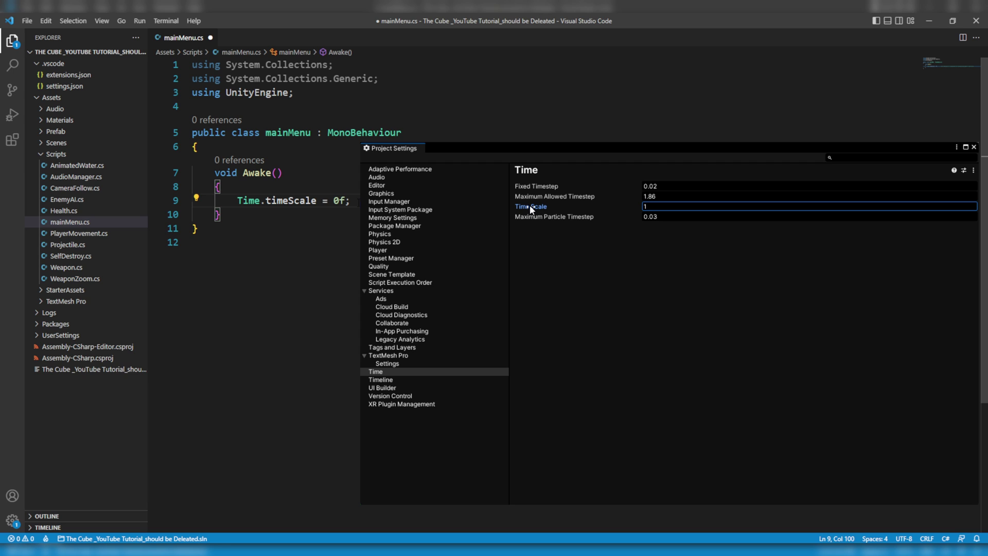
pyautogui.write('7.12')
pyautogui.moveTo(563, 213); pyautogui.dragTo(541, 214)
pyautogui.write('0')
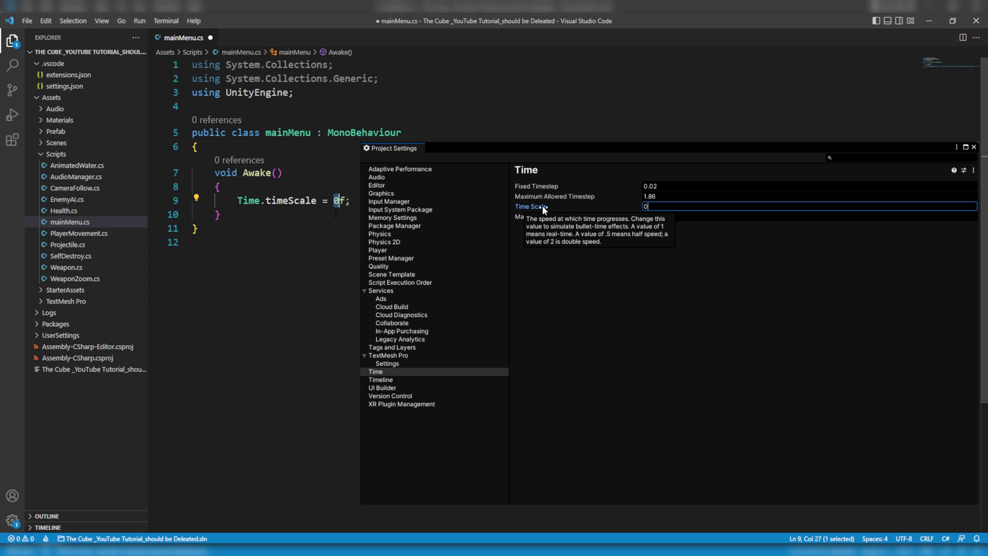
pyautogui.write('1')
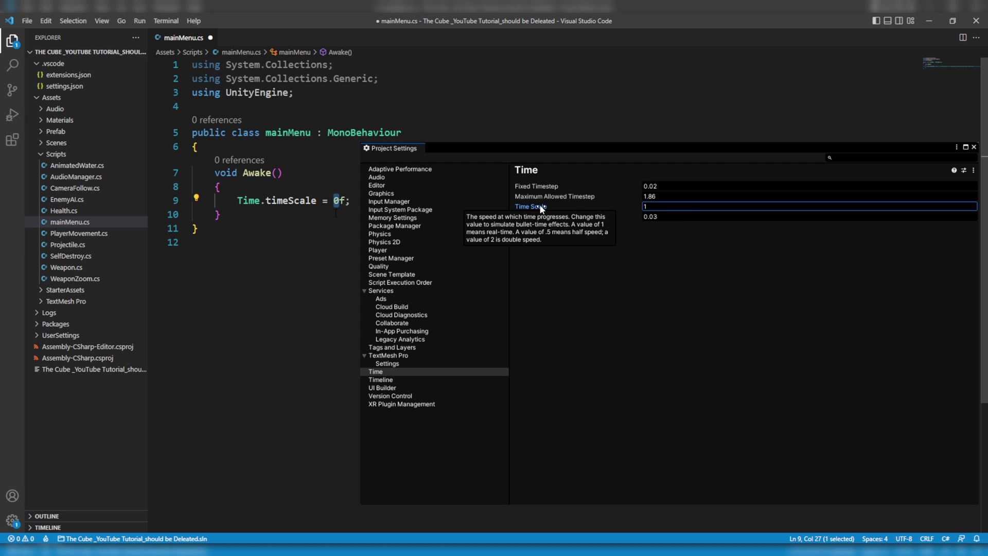
pyautogui.click(240, 213)
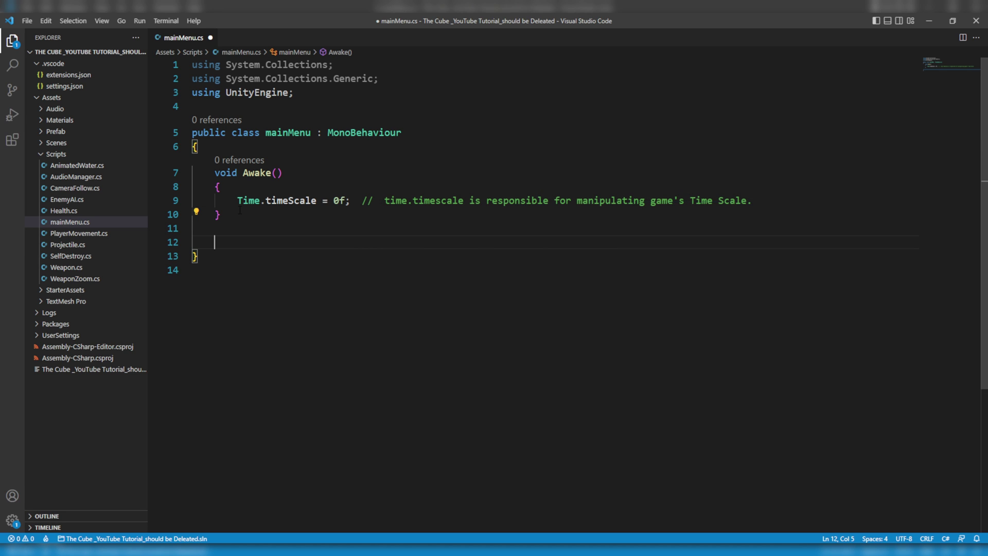
# Step: Declare an empty public void playButton() method and save the script
pyautogui.press('Return')
pyautogui.write('public void ply')
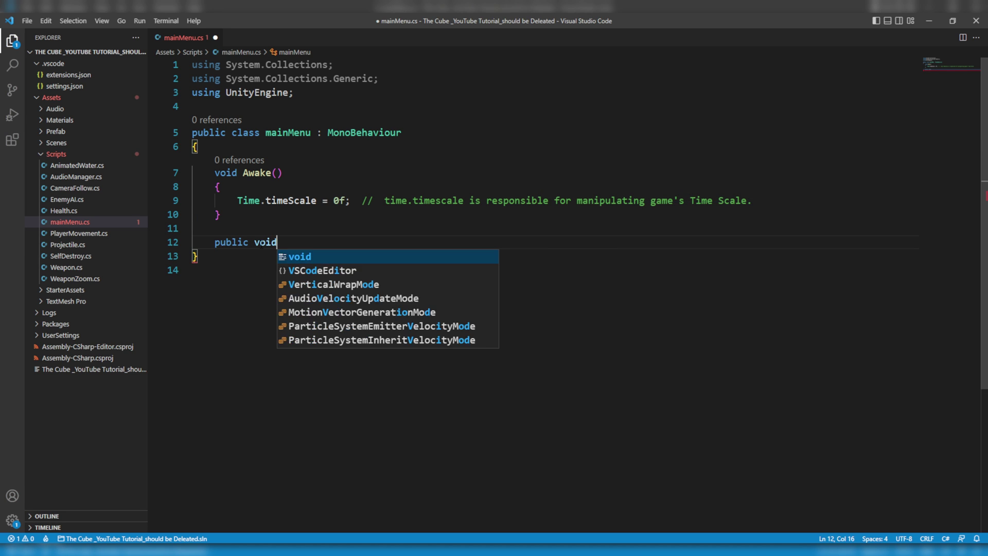
pyautogui.press('BackSpace')
pyautogui.press('BackSpace')
pyautogui.write('layButton(){')
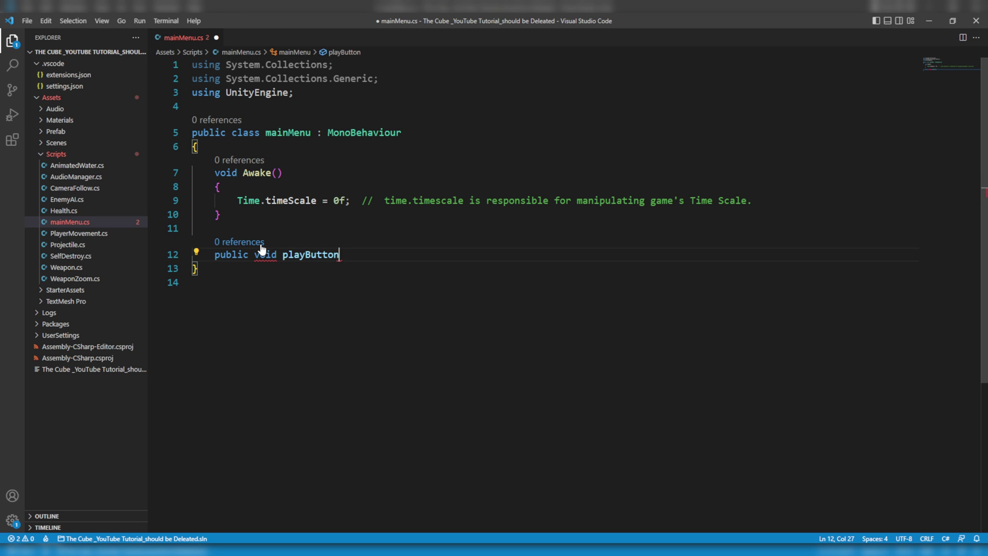
pyautogui.press('Return')
pyautogui.hotkey('ctrl', 's')
# Step: Copy the timeScale line into playButton, set it to 1f, and comment that play starts normal speed
pyautogui.doubleClick(231, 255)
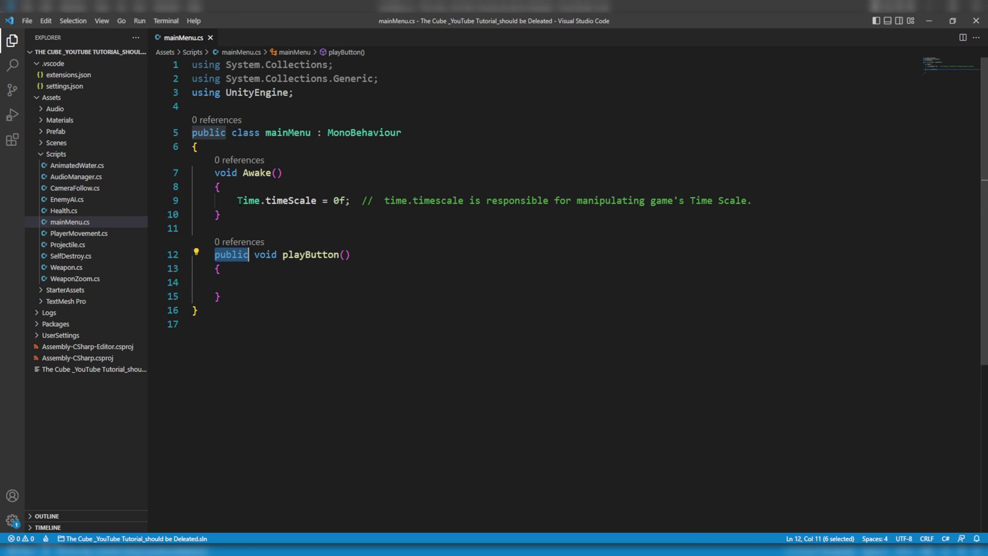
pyautogui.moveTo(237, 200); pyautogui.dragTo(348, 201)
pyautogui.hotkey('ctrl', 'c')
pyautogui.click(196, 282)
pyautogui.hotkey('ctrl', 'v')
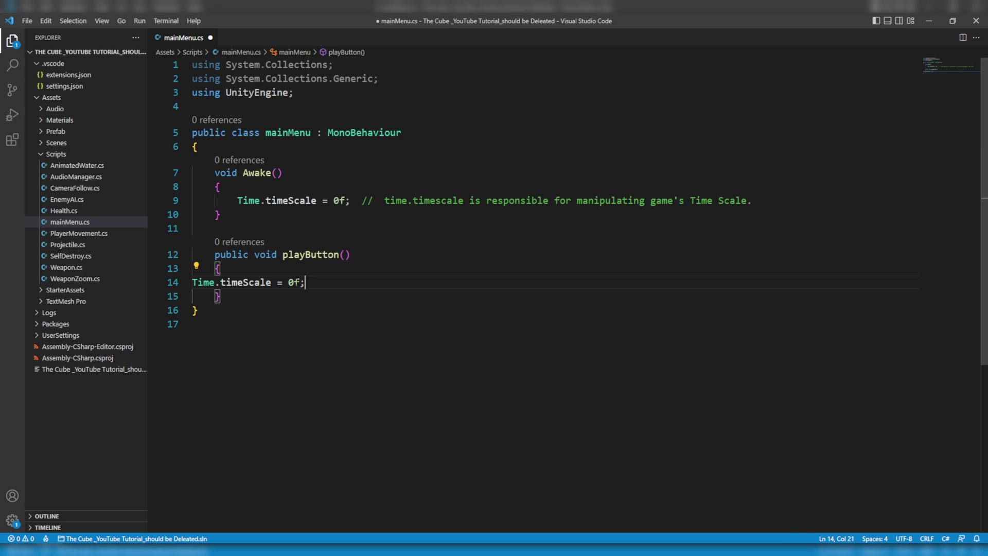
pyautogui.press('Left')
pyautogui.press('Left')
pyautogui.press('BackSpace')
pyautogui.write('1')
pyautogui.press('End')
pyautogui.write("// I'")
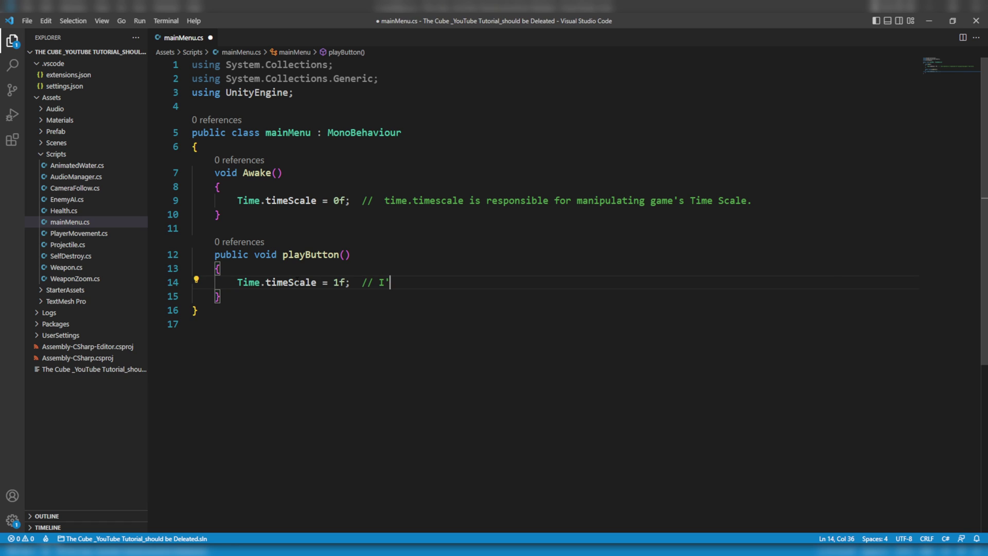
pyautogui.write('m setting it to one so th')
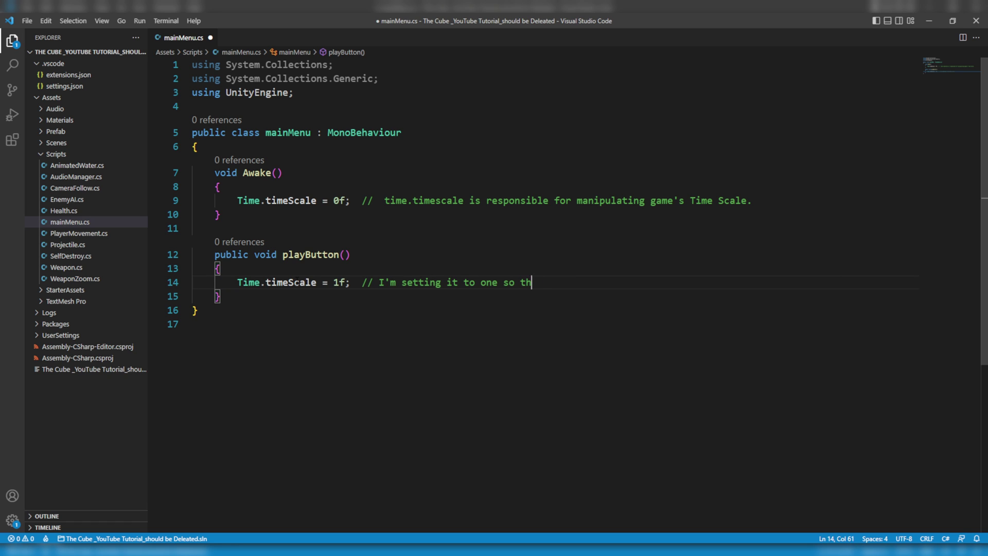
pyautogui.write("at whenever we'll press the play button t")
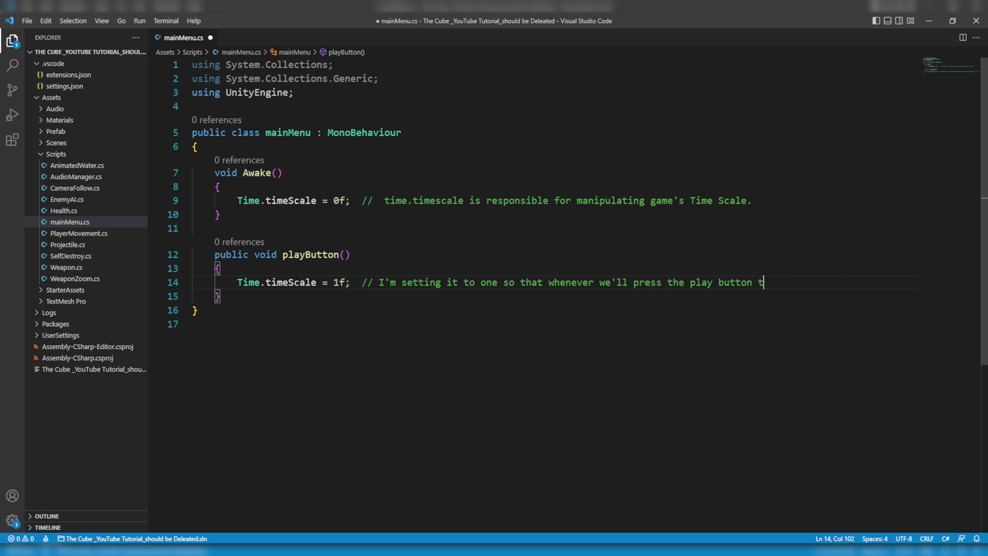
pyautogui.write('hen out game starts at normal time speed.')
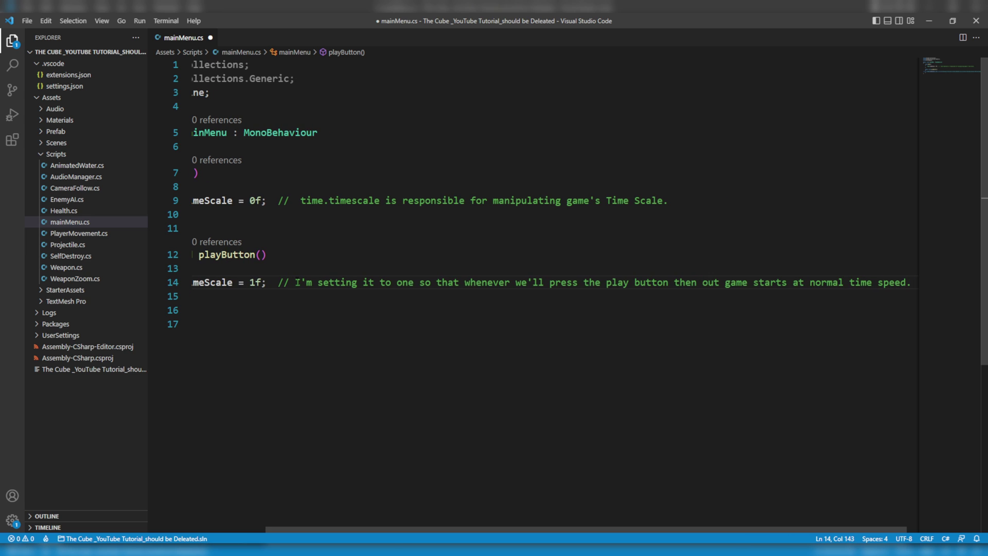
# Step: Review the 0f and 1f timeScale values across both methods, ending after playButton's closing brace
pyautogui.hscroll(-3, 298, 282)
pyautogui.doubleClick(339, 200)
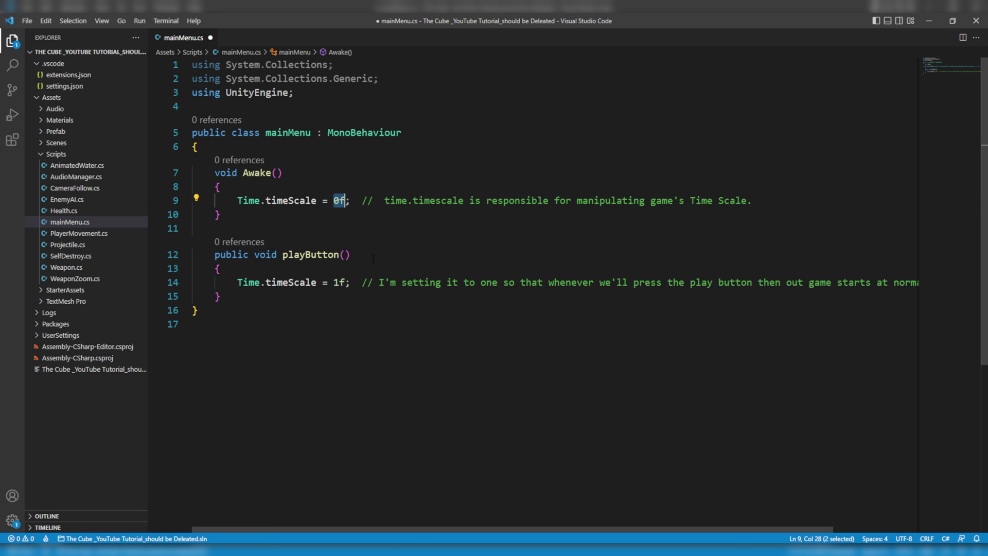
pyautogui.moveTo(333, 282); pyautogui.dragTo(351, 283)
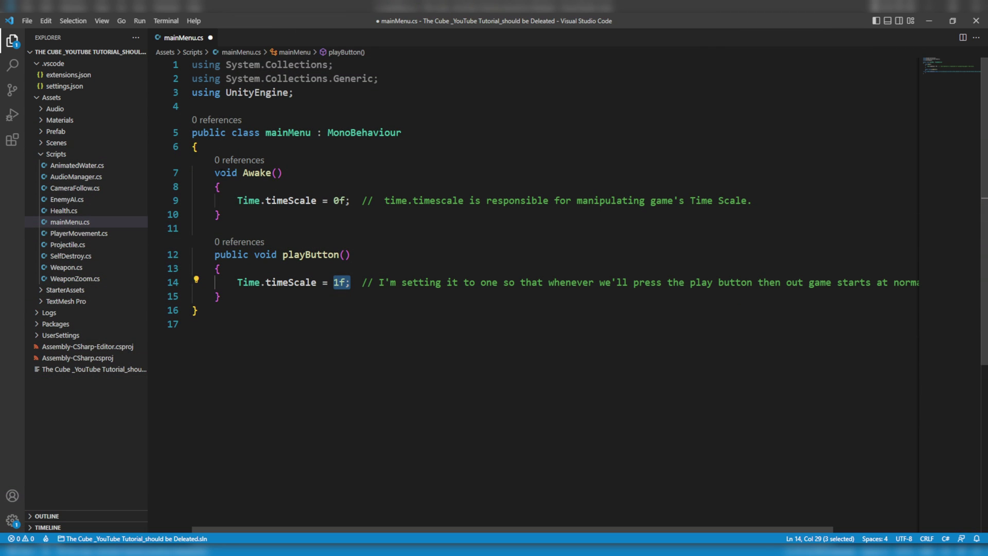
pyautogui.moveTo(209, 172); pyautogui.dragTo(305, 309)
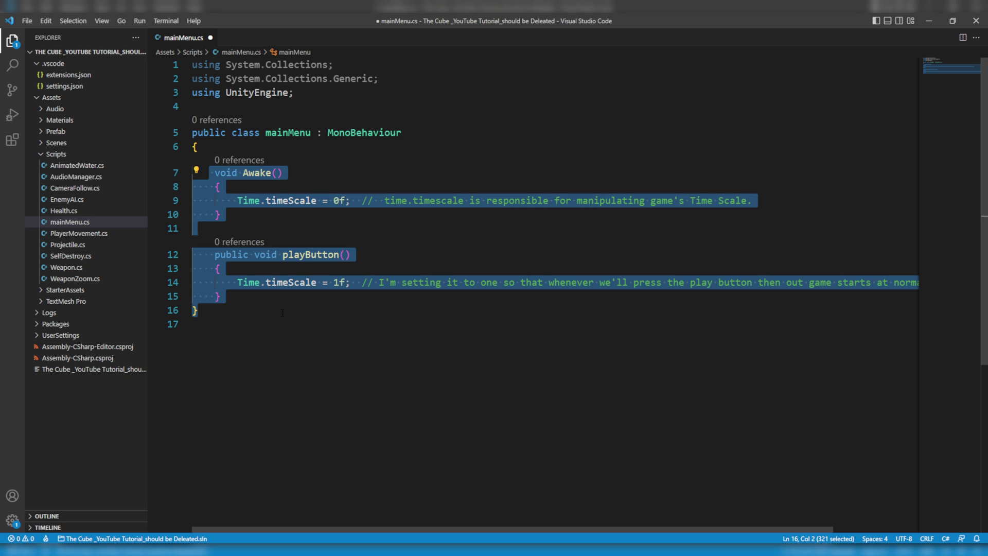
pyautogui.press('Escape')
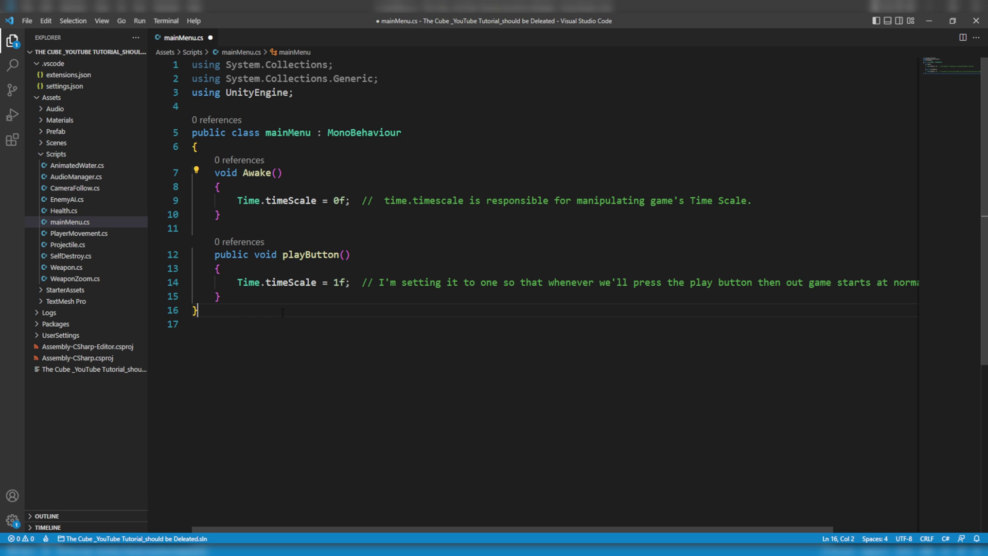
pyautogui.click(239, 298)
# Step: Add a public pauseButton() method setting Time.timeScale = 0f;
pyautogui.press('Return')
pyautogui.press('Return')
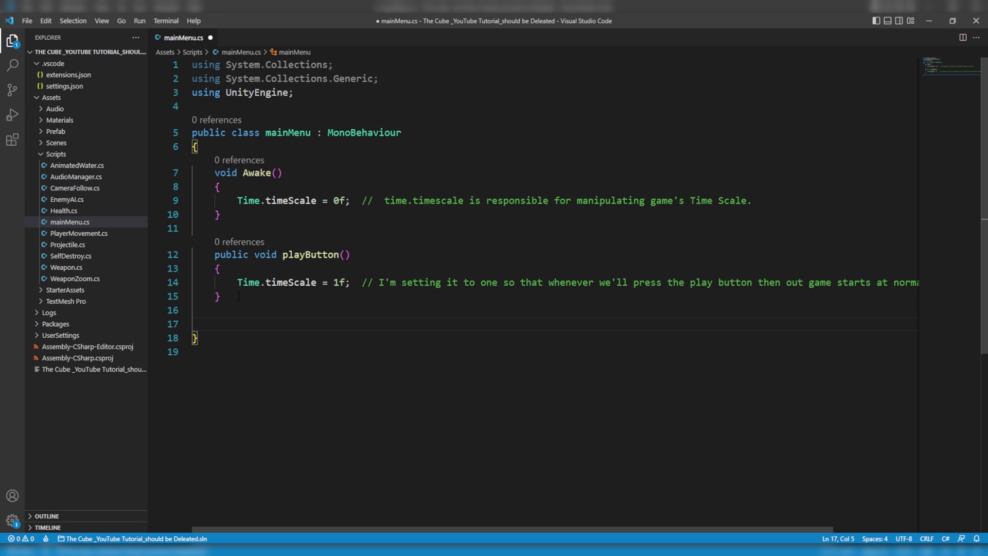
pyautogui.write('publ')
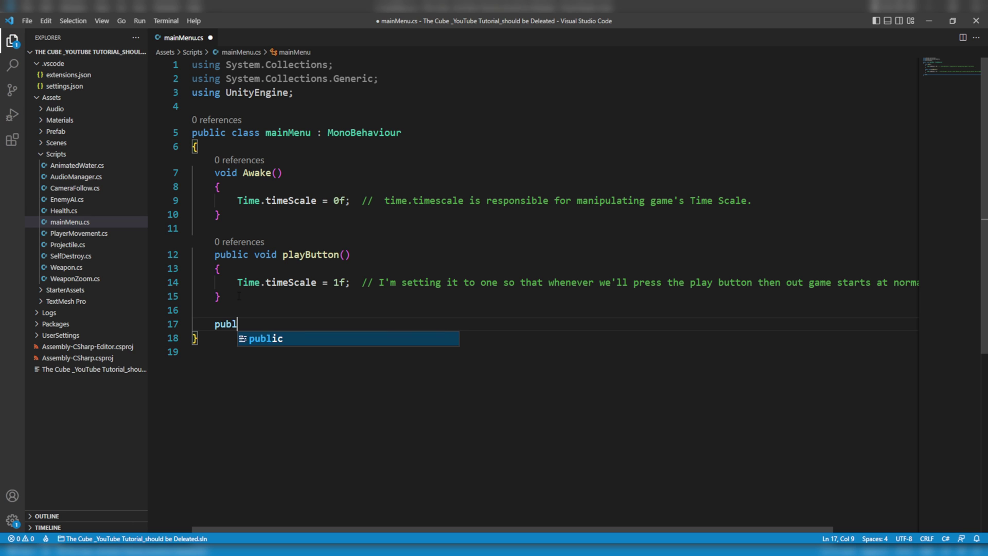
pyautogui.write('ic void pauseButton()')
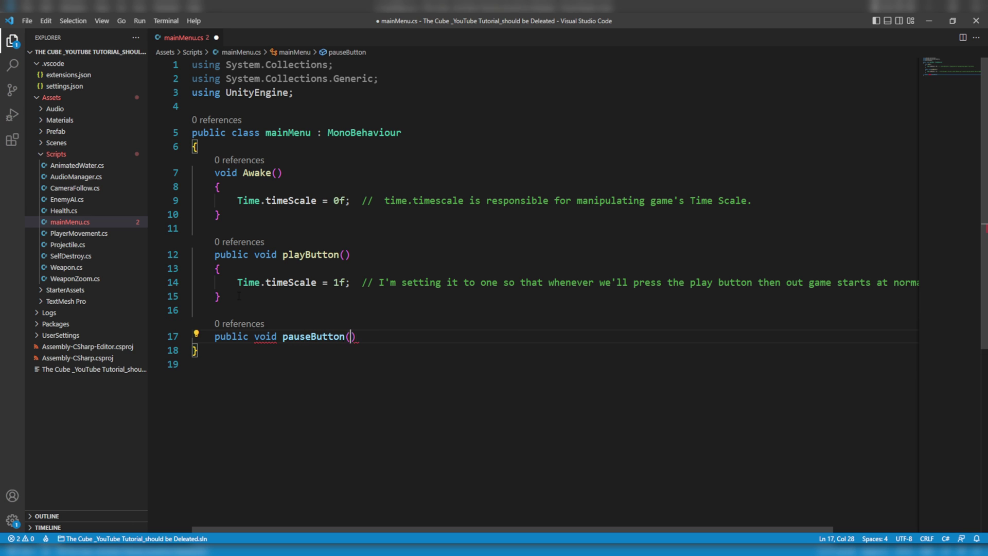
pyautogui.press('Return')
pyautogui.write('{')
pyautogui.press('Return')
pyautogui.write('Time.timeScale ')
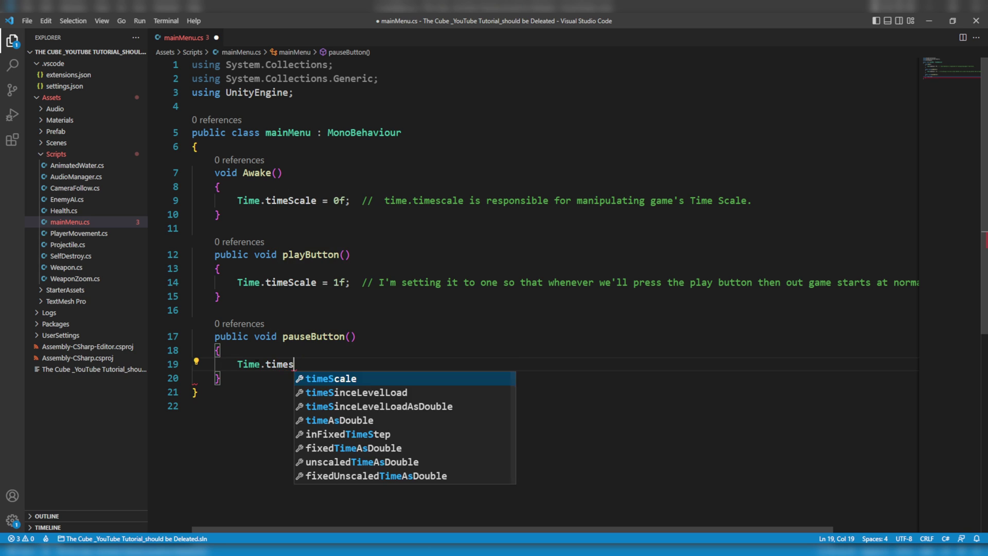
pyautogui.write('=')
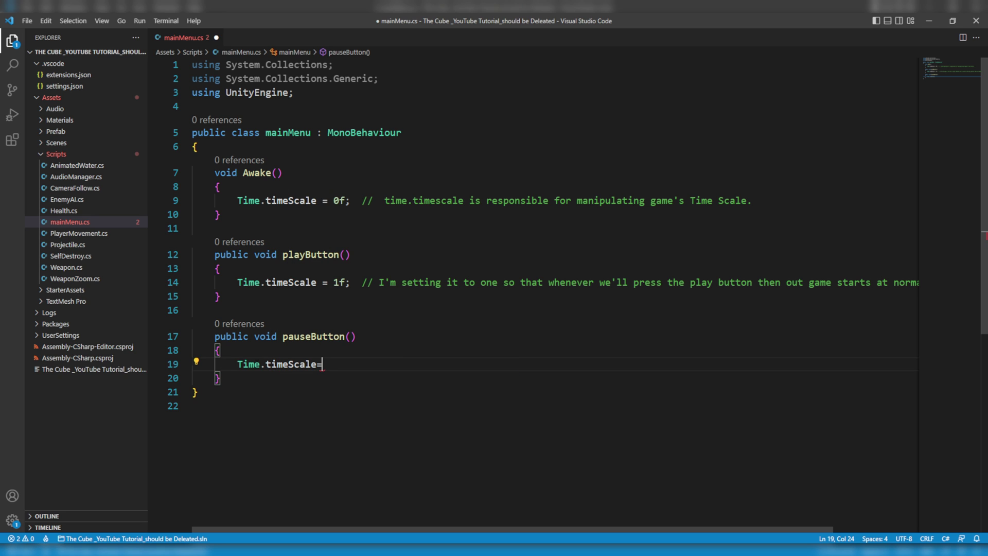
pyautogui.write(' 0f;')
pyautogui.press('Down')
# Step: Add a public resumeButton() method setting Time.timeScale = 1f;, save mainMenu.cs, and return to Unity
pyautogui.press('Return')
pyautogui.press('Return')
pyautogui.write('public')
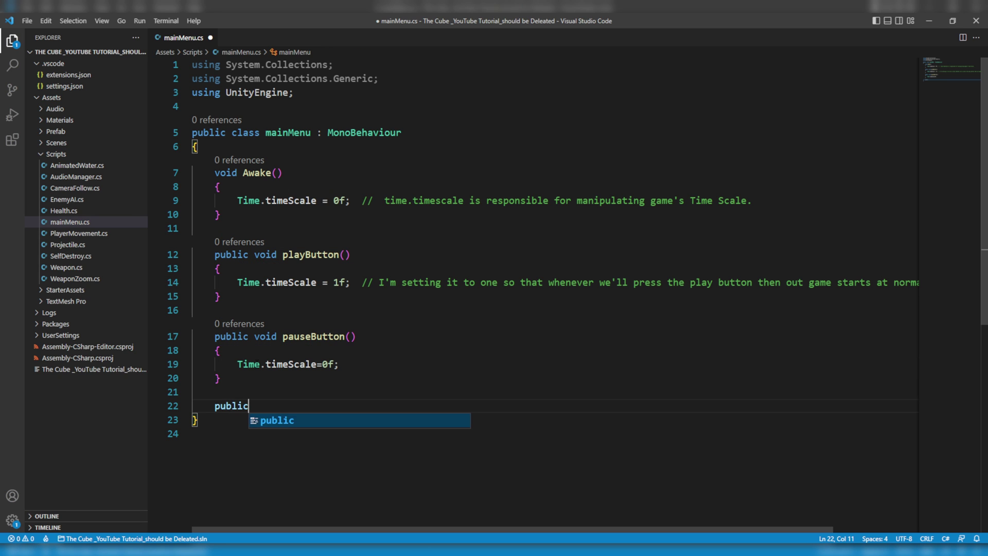
pyautogui.write(' void resum')
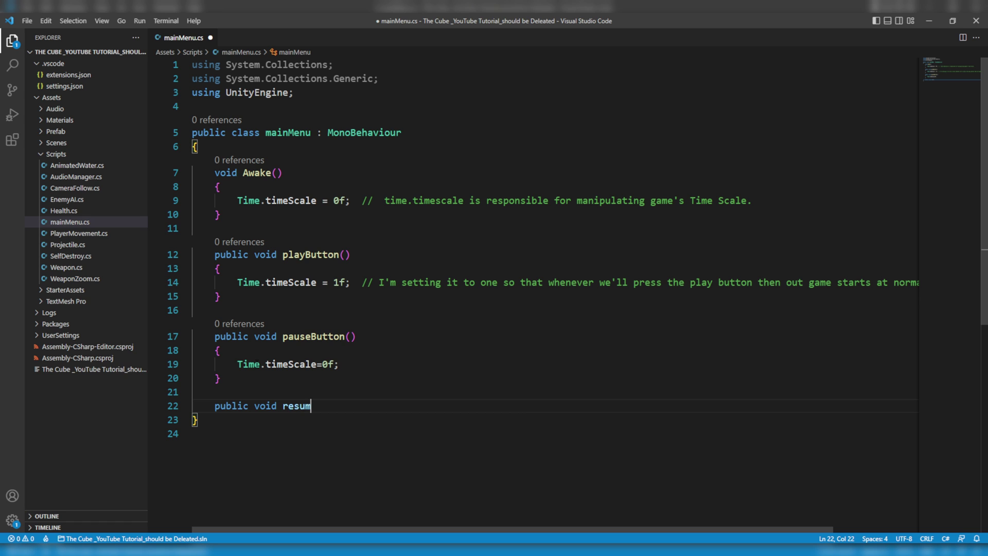
pyautogui.write('eButton(){')
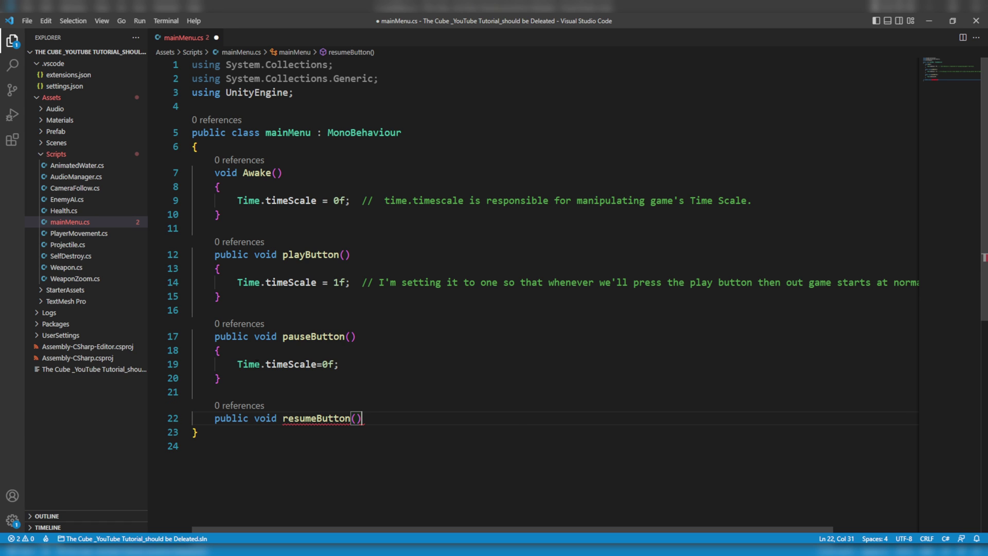
pyautogui.press('Return')
pyautogui.write('Time.times')
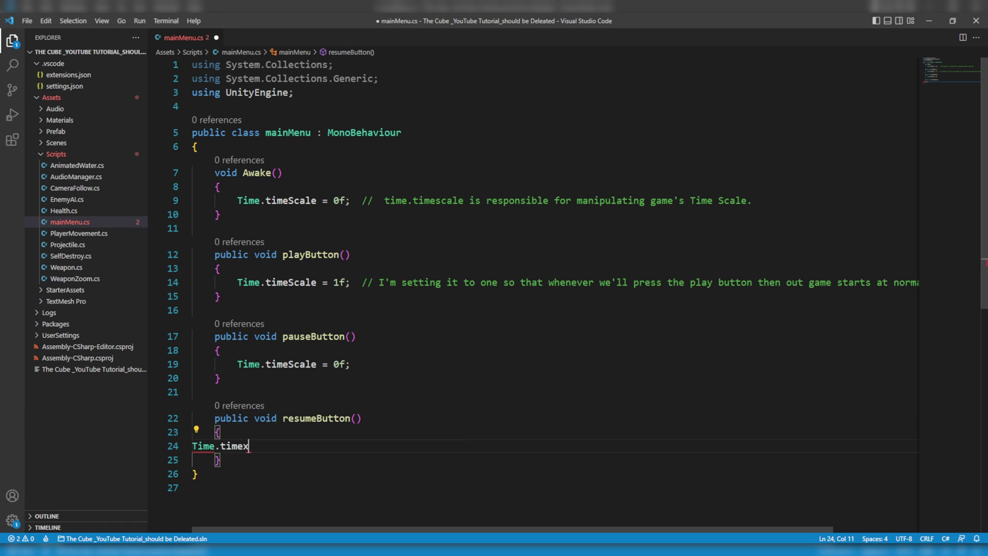
pyautogui.press('Tab')
pyautogui.write('= 1f;')
pyautogui.hotkey('ctrl', 's')
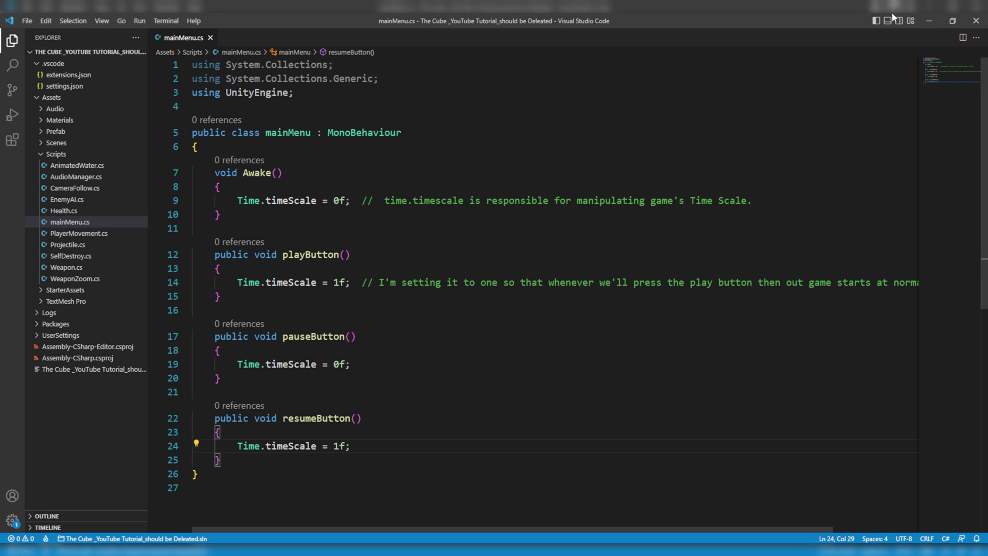
pyautogui.click(930, 20)
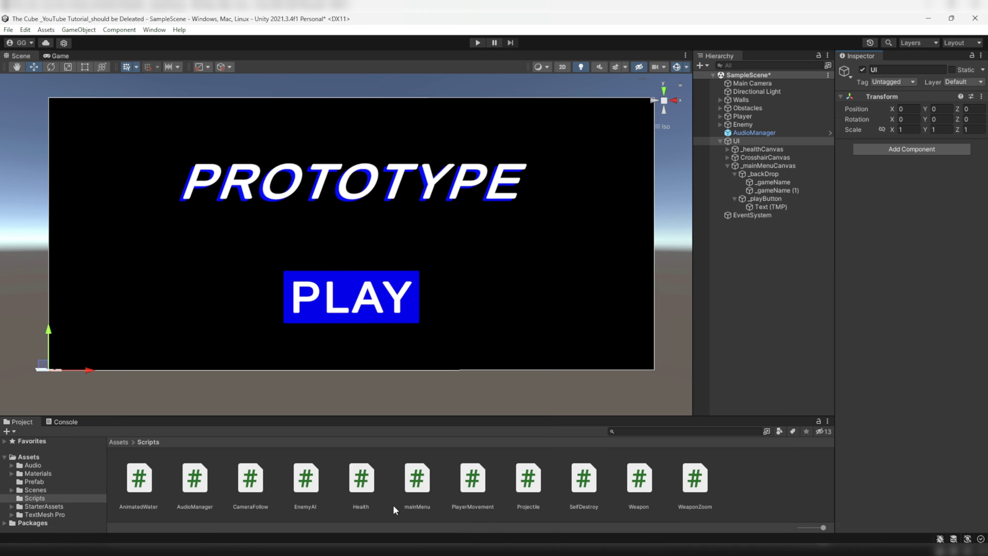
# Step: Attach the mainMenu script to the UI object and show _playButton's empty On Click list
pyautogui.moveTo(626, 394); pyautogui.dragTo(902, 337)
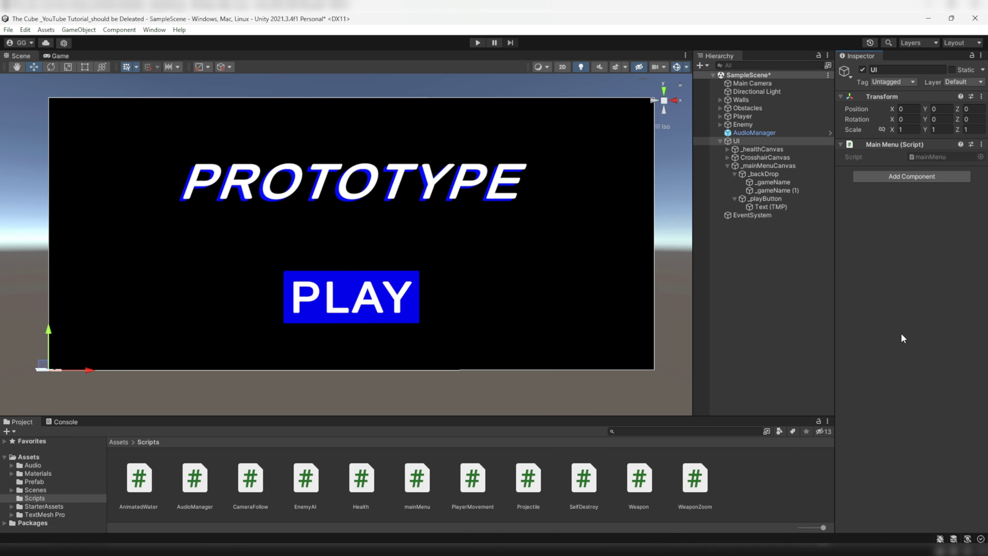
pyautogui.click(813, 199)
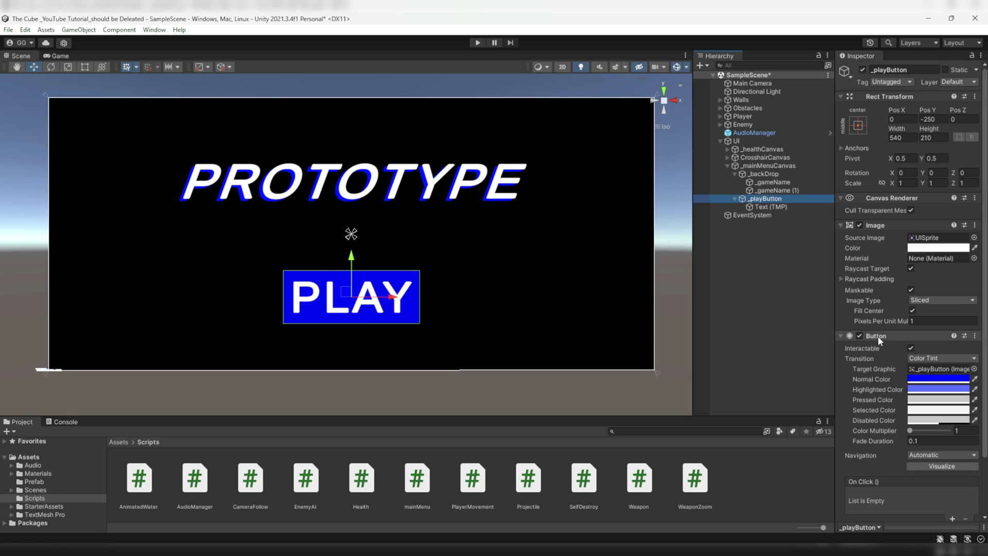
pyautogui.scroll(-3, 876, 350)
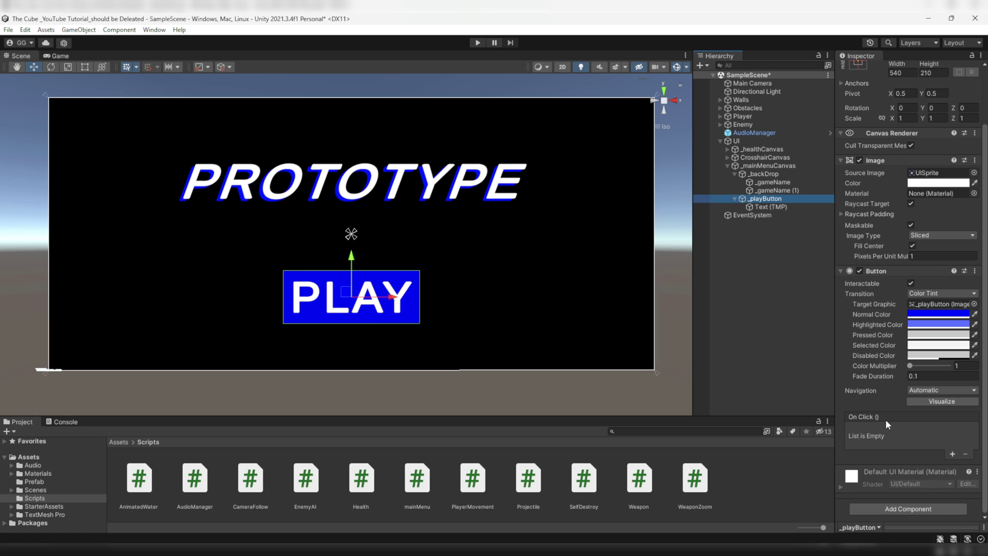
pyautogui.click(385, 312)
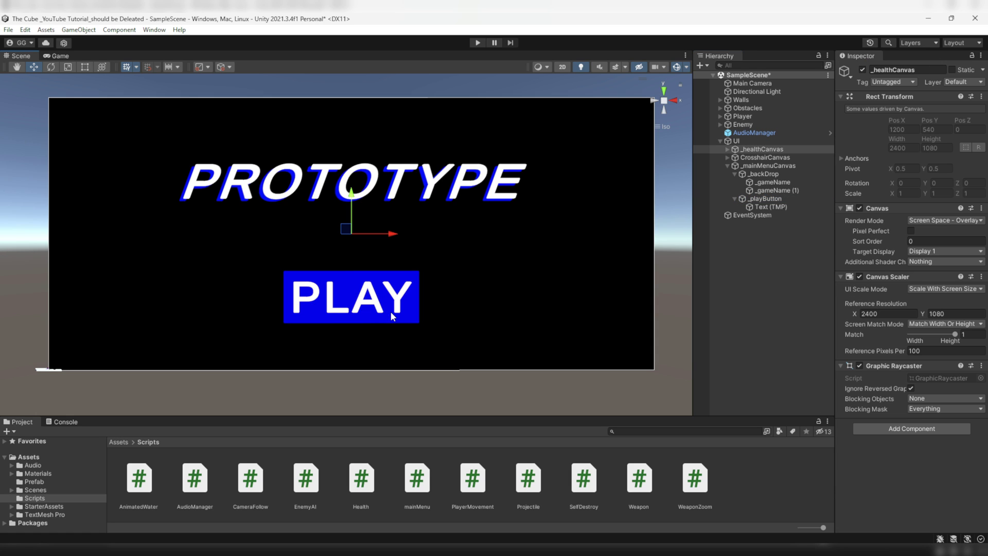
pyautogui.click(766, 199)
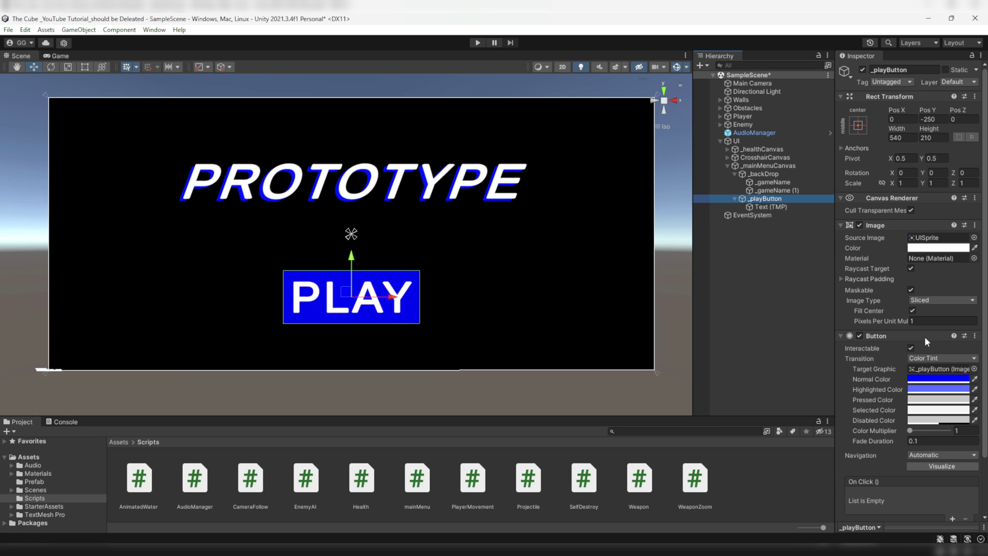
pyautogui.scroll(-3, 910, 459)
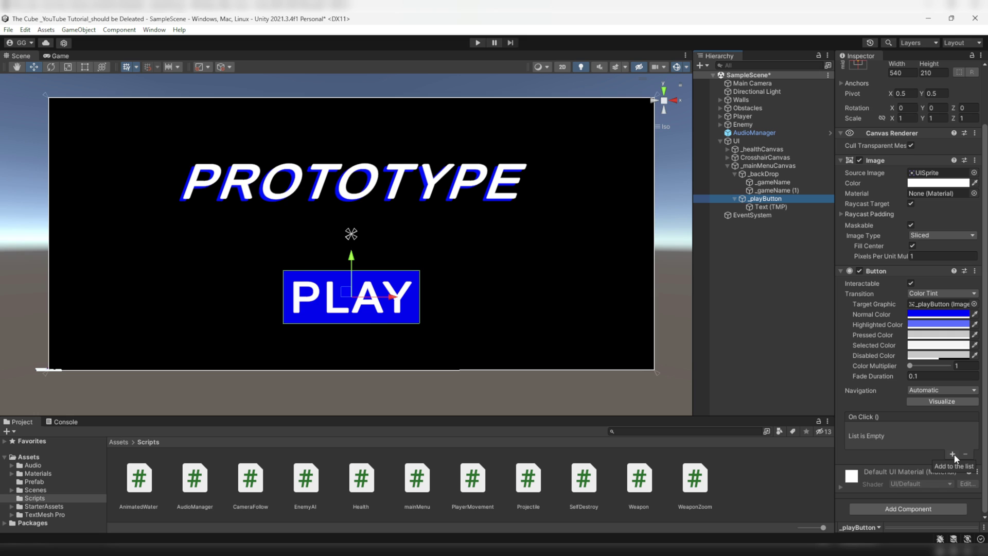
# Step: Add an On Click entry on the UI object calling mainMenu.playButton
pyautogui.click(953, 454)
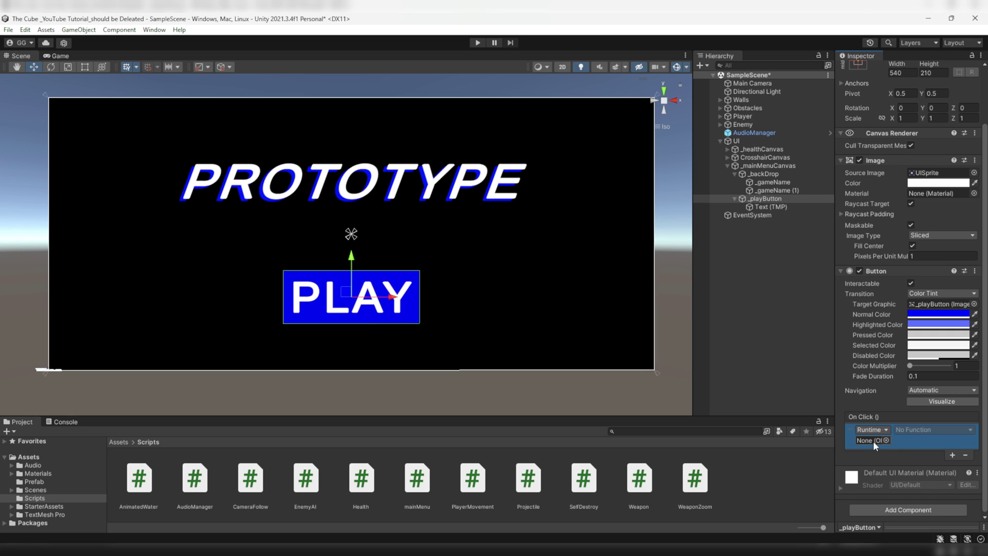
pyautogui.moveTo(743, 143); pyautogui.dragTo(863, 441)
pyautogui.click(933, 429)
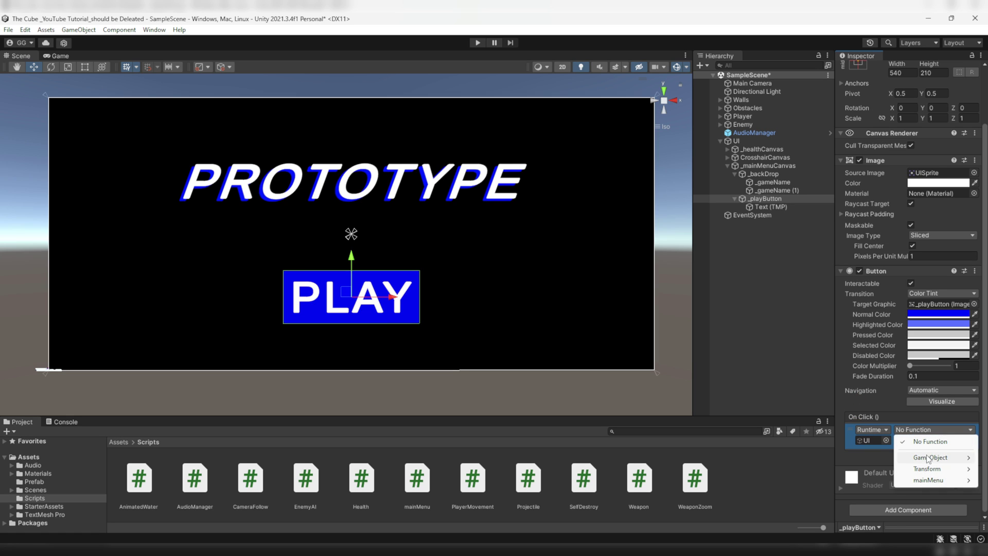
pyautogui.moveTo(934, 481)
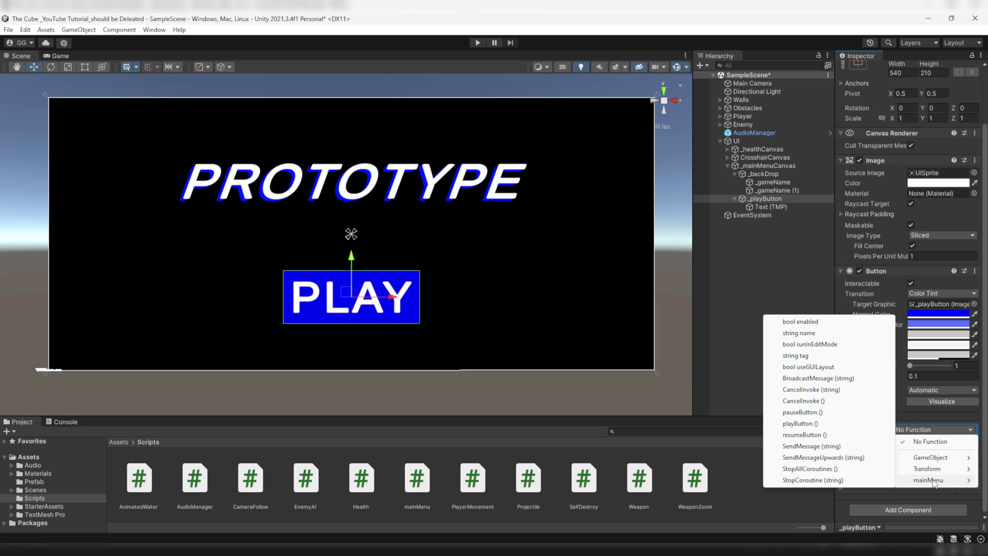
pyautogui.click(818, 424)
# Step: Add a second On Click entry calling GameObject.SetActive (unchecked) on _mainMenuCanvas, and save the scene
pyautogui.click(760, 167)
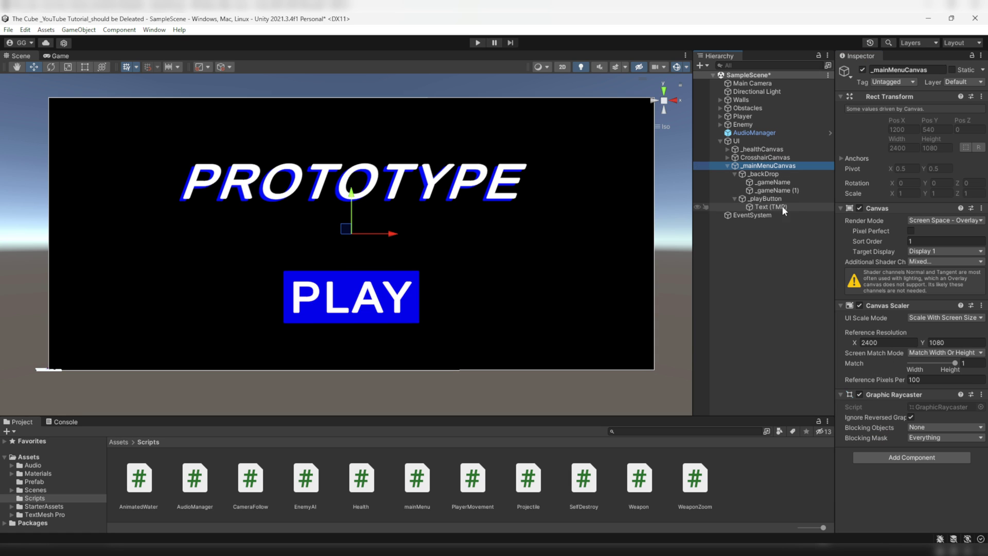
pyautogui.click(864, 68)
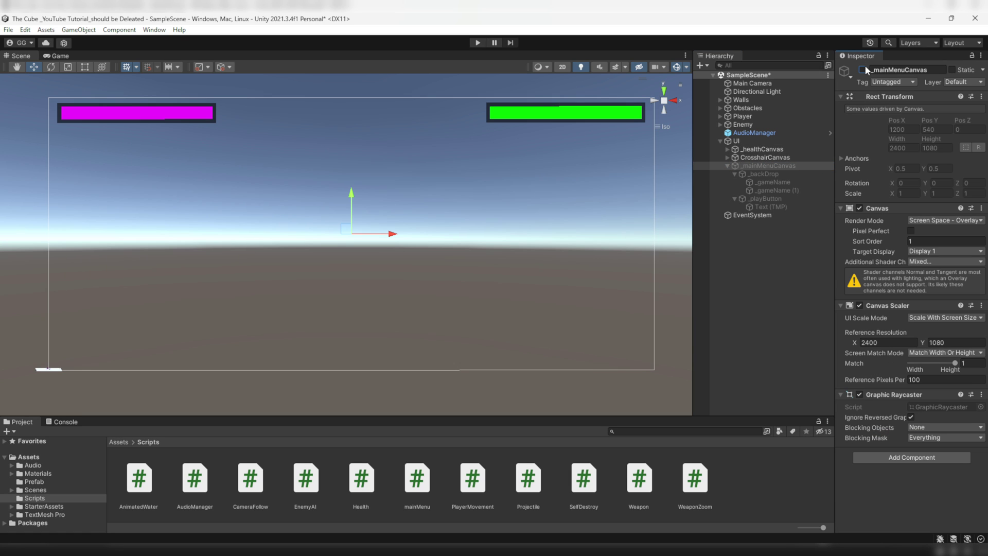
pyautogui.click(864, 68)
pyautogui.click(764, 200)
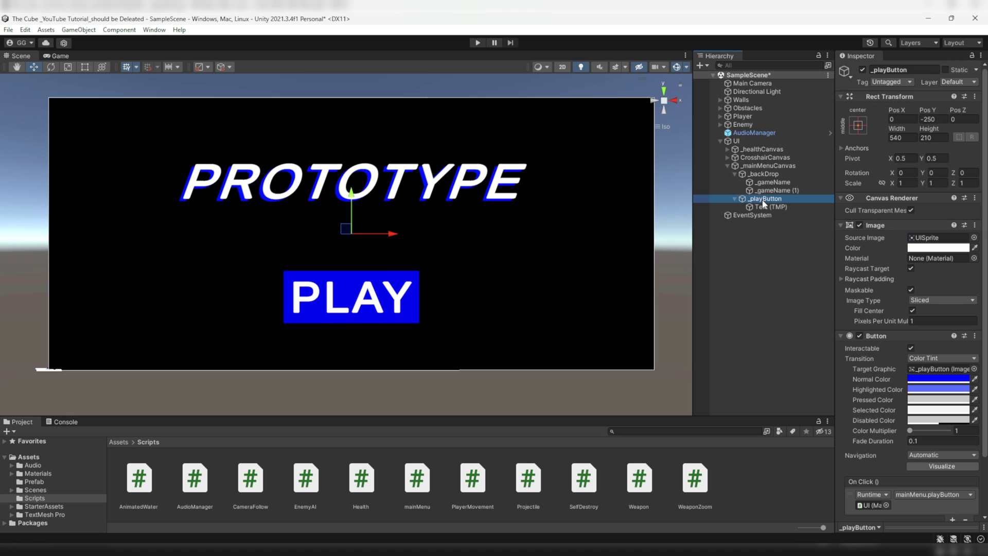
pyautogui.scroll(-3, 864, 468)
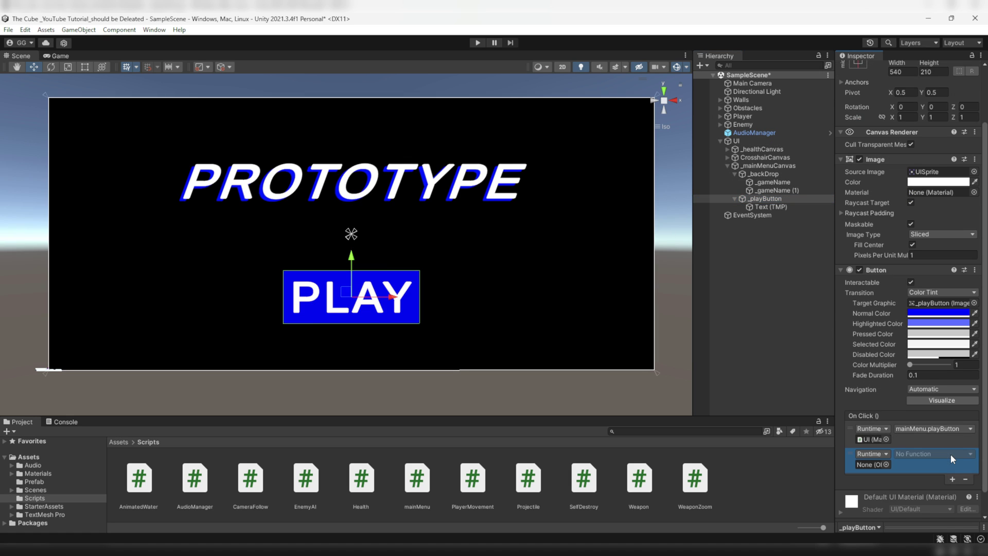
pyautogui.moveTo(765, 165); pyautogui.dragTo(855, 411)
pyautogui.scroll(-1, 891, 458)
pyautogui.click(919, 430)
pyautogui.moveTo(935, 461)
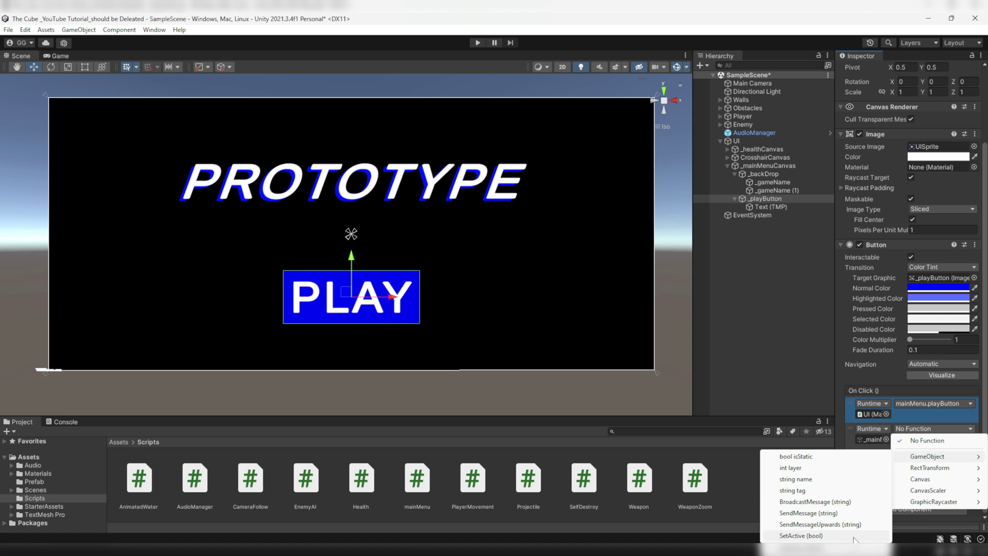
pyautogui.click(823, 536)
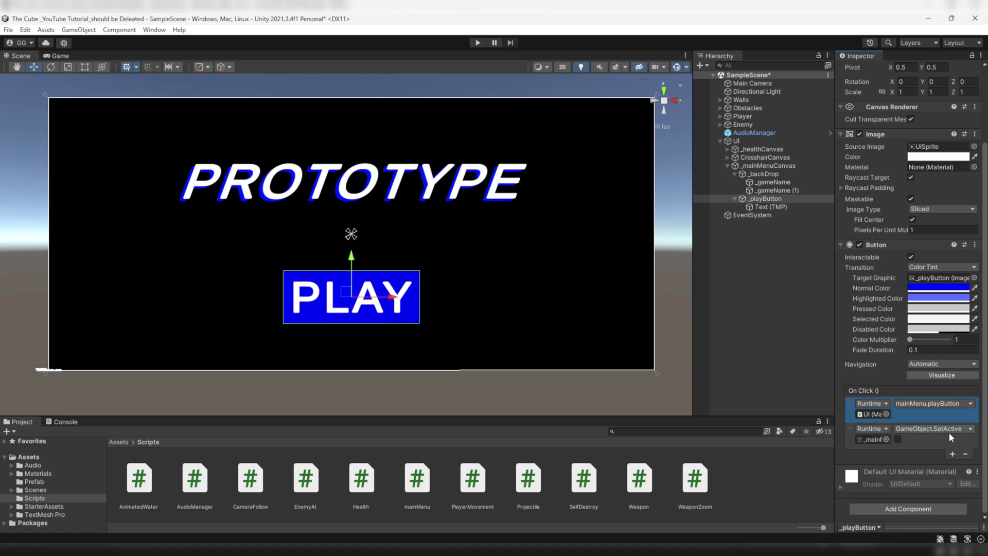
pyautogui.hotkey('ctrl', 's')
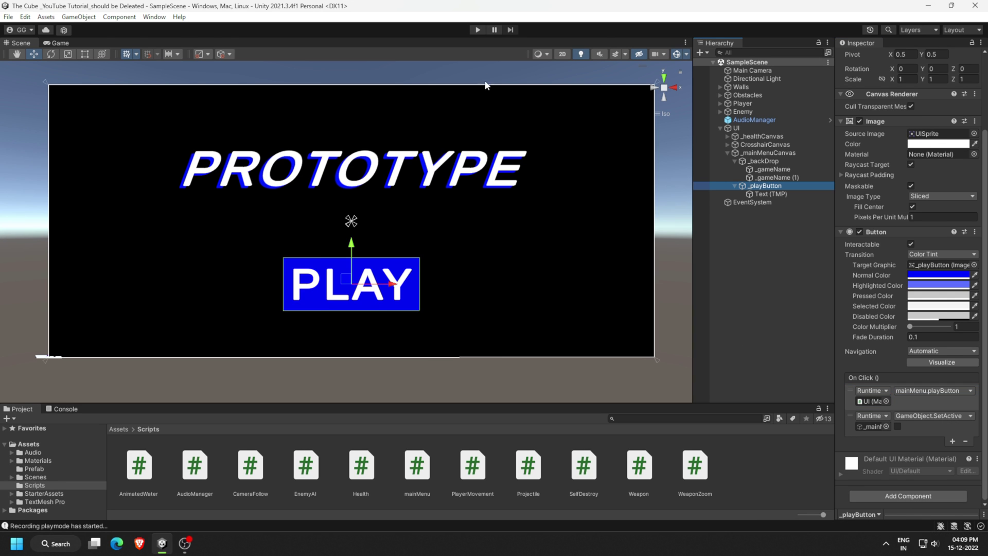
# Step: Enter play mode, start the game with the menu's PLAY button, and fire the first projectiles
pyautogui.click(477, 29)
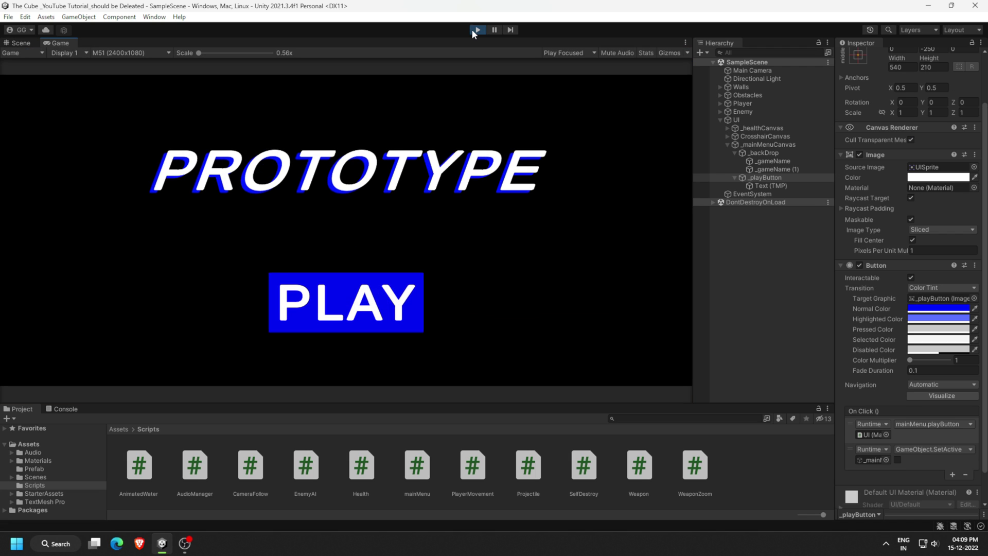
pyautogui.click(414, 304)
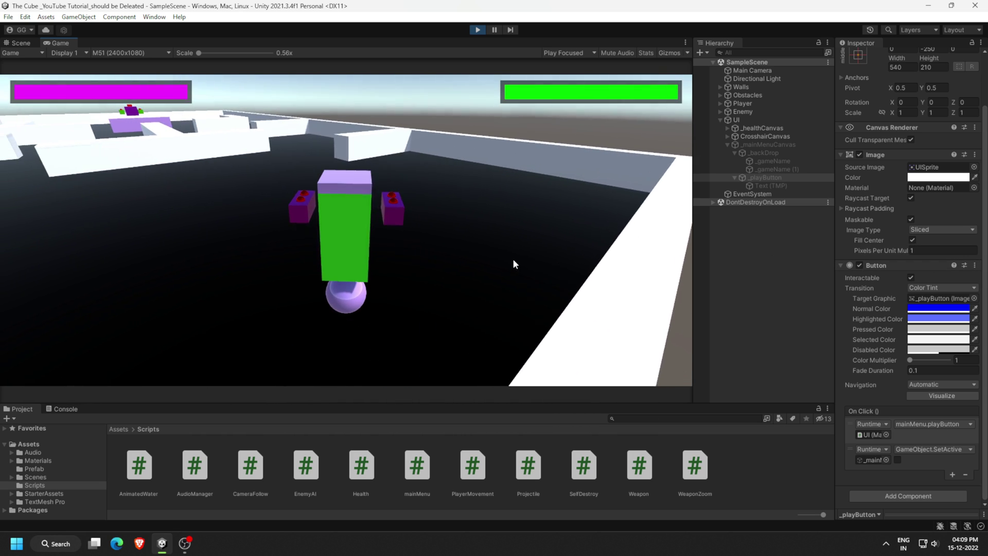
pyautogui.click(384, 203)
pyautogui.click(382, 202)
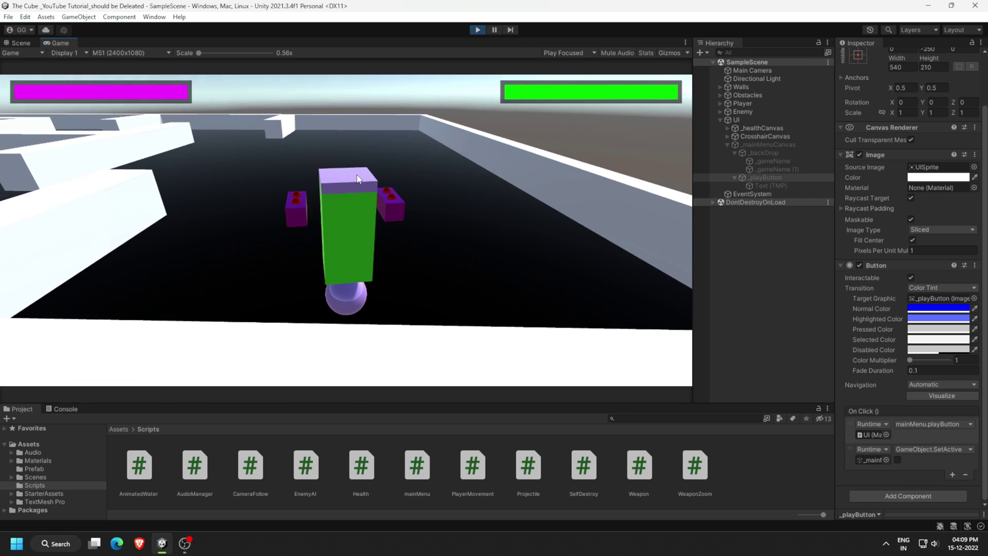
# Step: Fire a burst of projectiles at the near and far arena walls
pyautogui.click(355, 176)
pyautogui.click(352, 173)
pyautogui.click(348, 173)
pyautogui.click(344, 174)
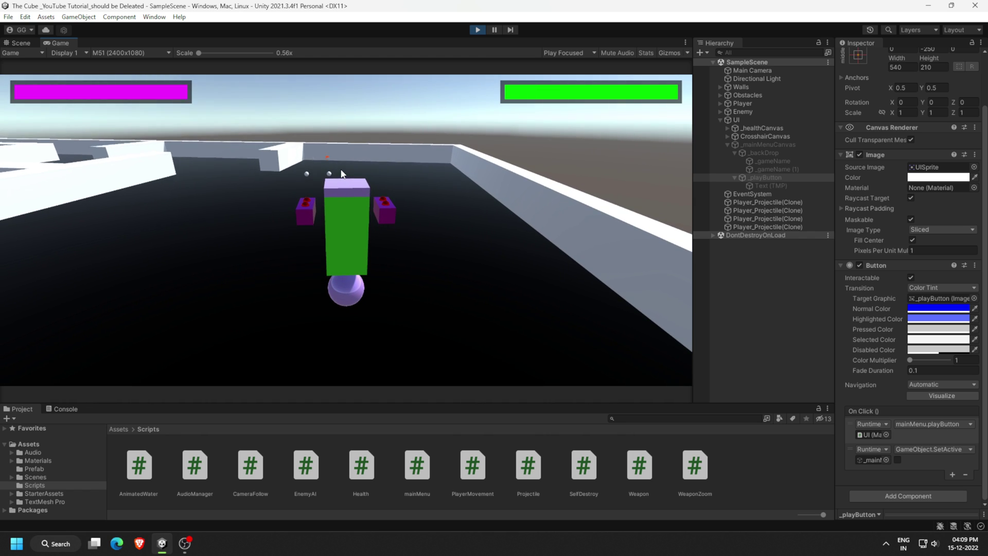
pyautogui.click(339, 185)
pyautogui.click(338, 192)
pyautogui.click(338, 192)
pyautogui.click(338, 193)
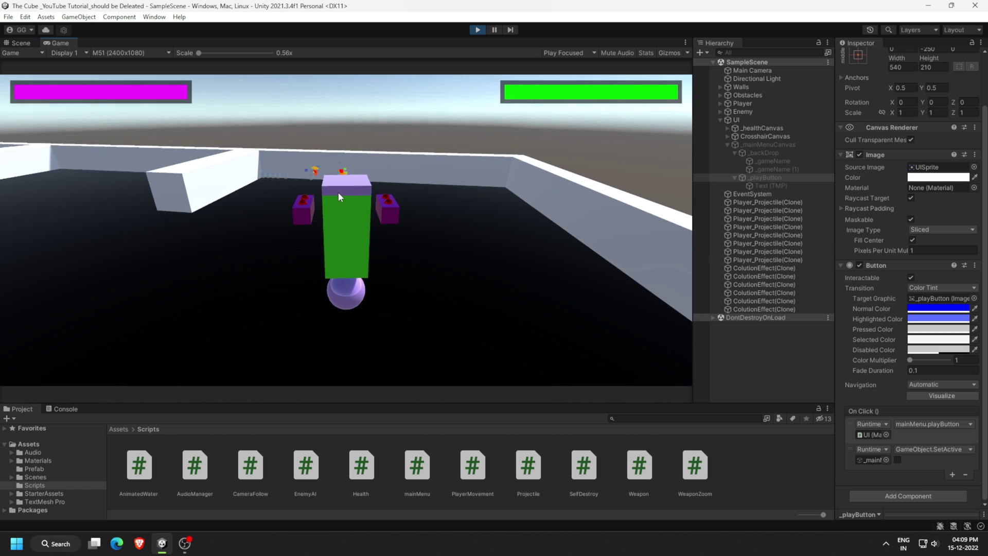
pyautogui.click(338, 193)
pyautogui.click(316, 191)
pyautogui.click(316, 192)
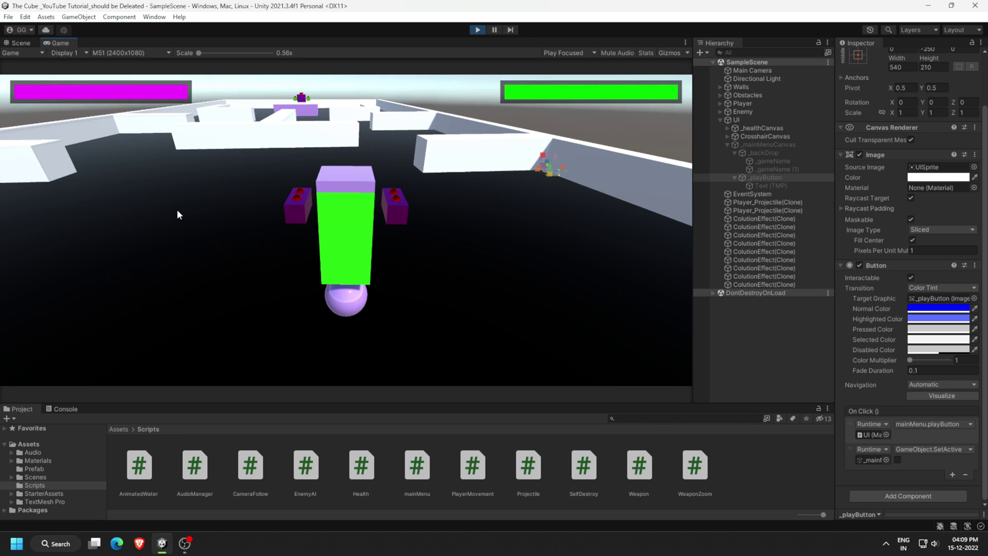
pyautogui.click(177, 214)
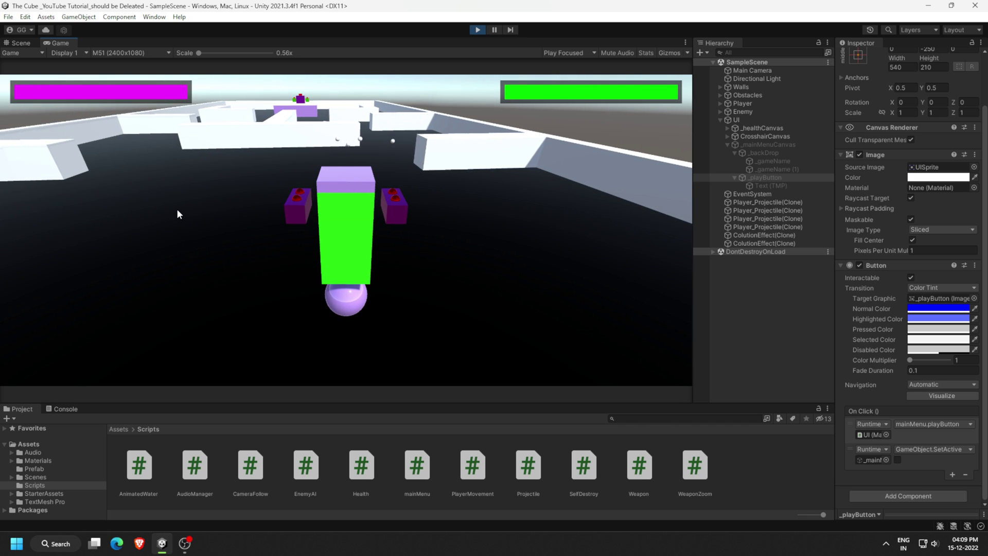